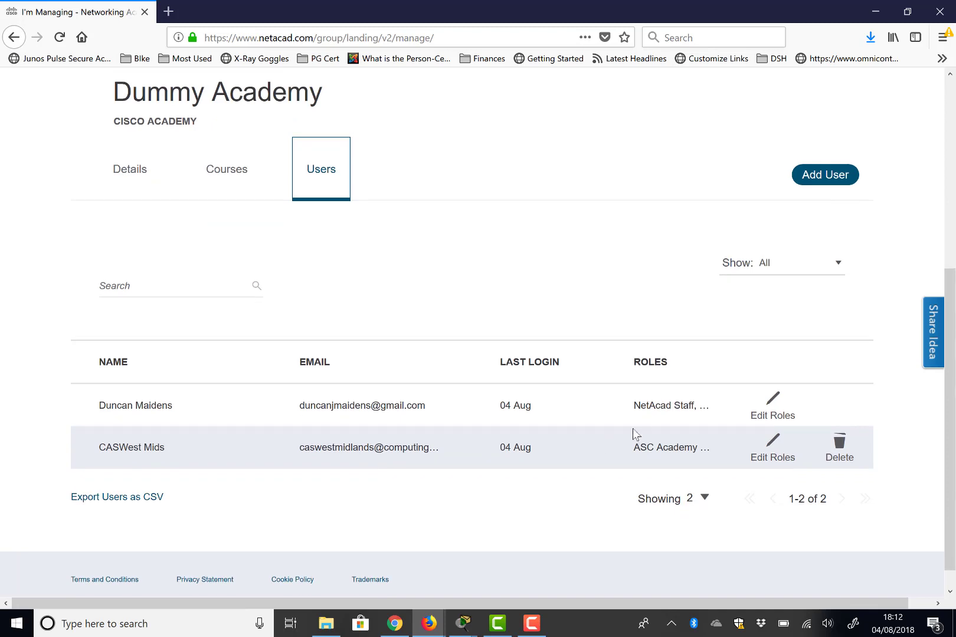
# Step: View the roles assigned to the first user listed in Dummy Academy, then close without changing them
pyautogui.click(773, 410)
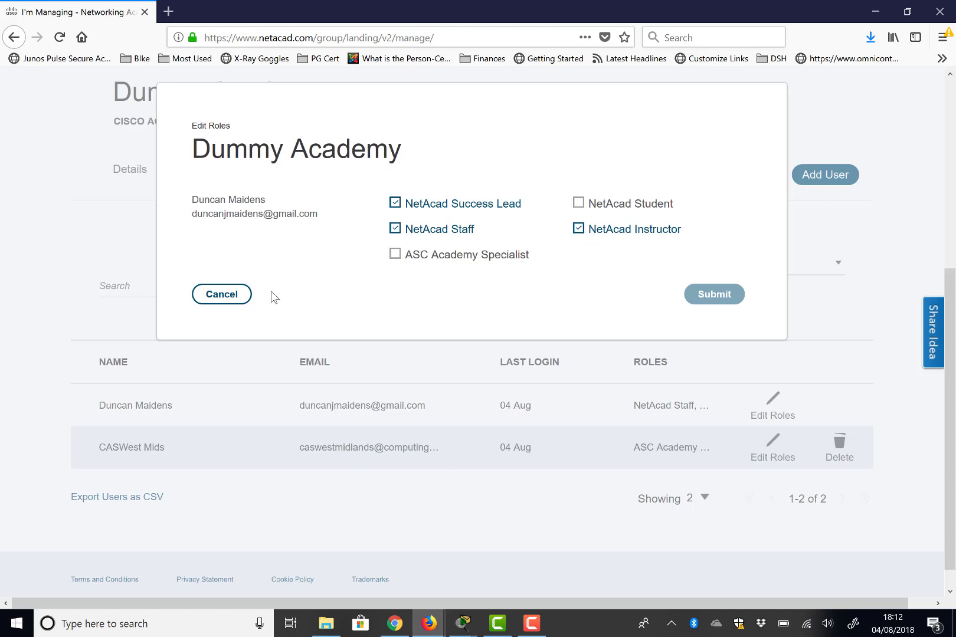
pyautogui.click(238, 296)
# Step: Start creating a course from the I'm Teaching page, with Dummy Academy - CA as the academy
pyautogui.scroll(3, 304, 284)
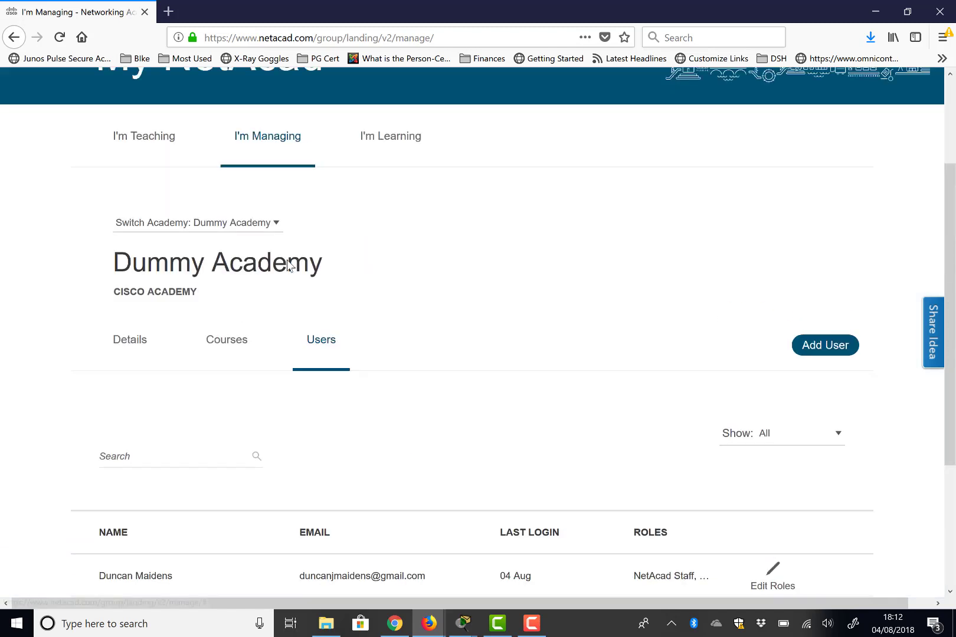
pyautogui.click(152, 141)
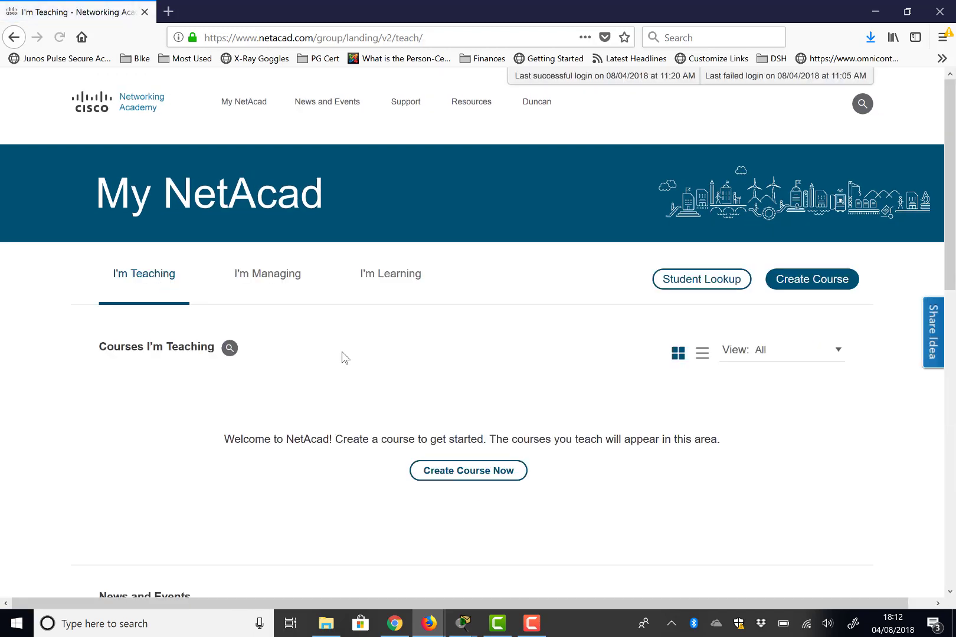
pyautogui.scroll(-1, 617, 263)
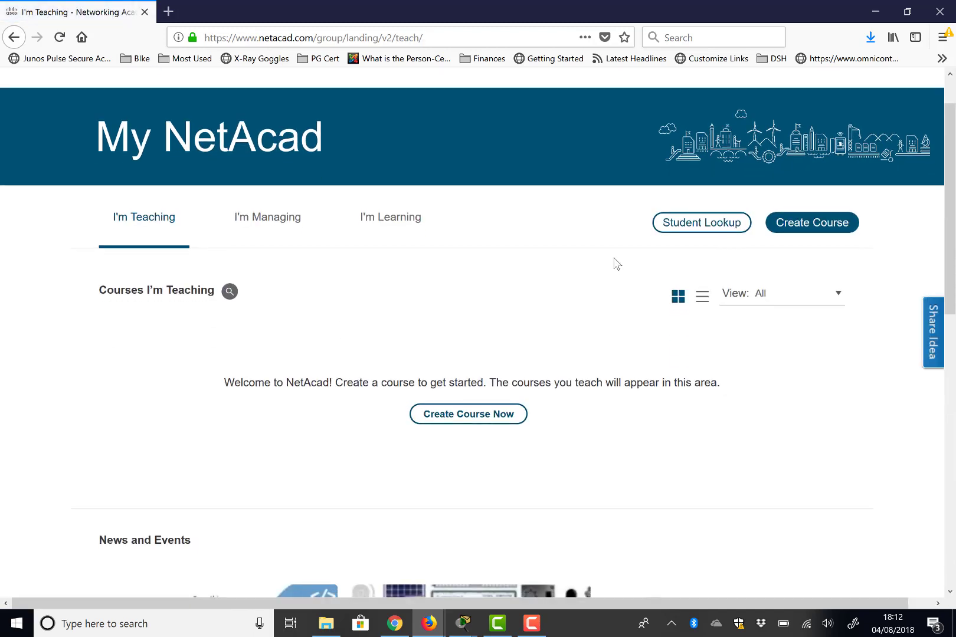
pyautogui.click(800, 232)
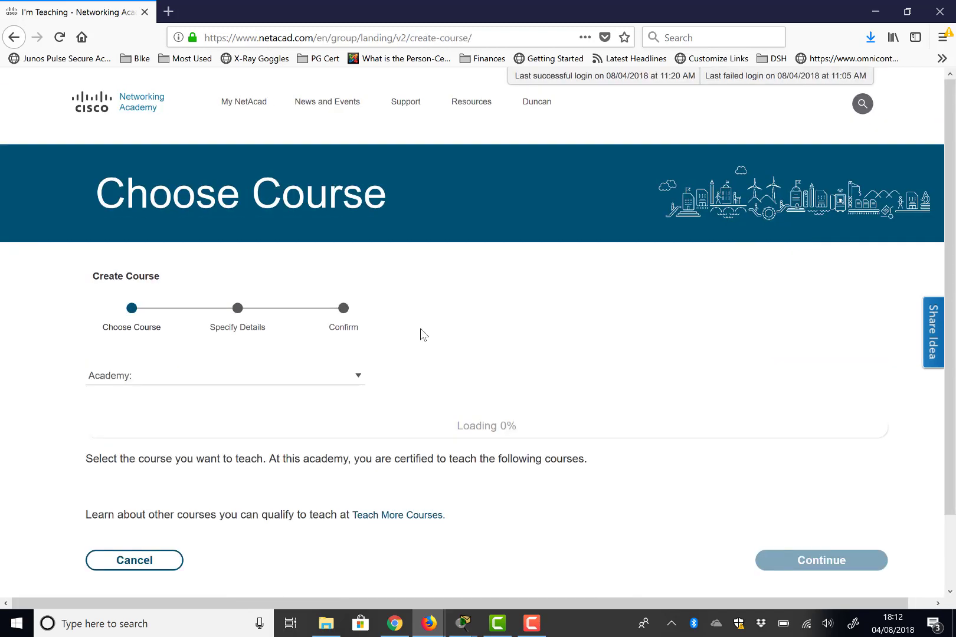
pyautogui.scroll(-1, 377, 365)
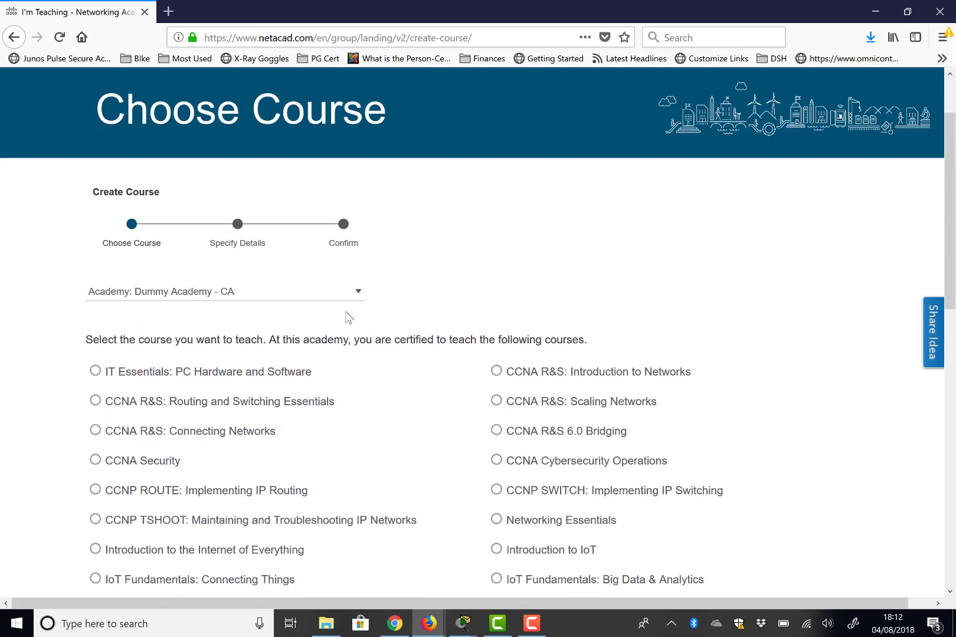
pyautogui.click(354, 292)
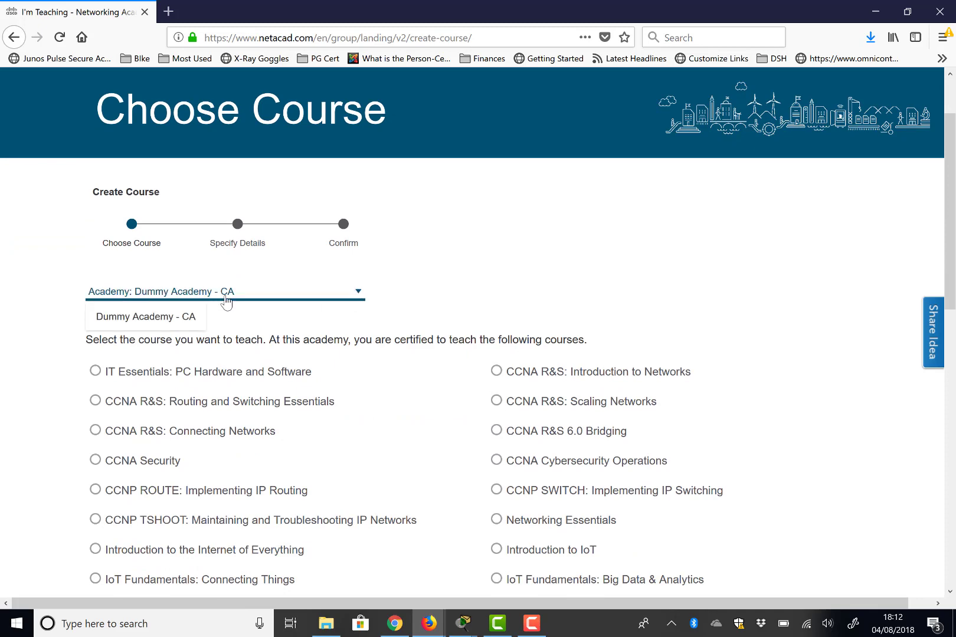
pyautogui.click(183, 318)
# Step: Choose Partner: NDG Linux Unhatched as the course to teach and proceed to its details
pyautogui.scroll(-2, 260, 307)
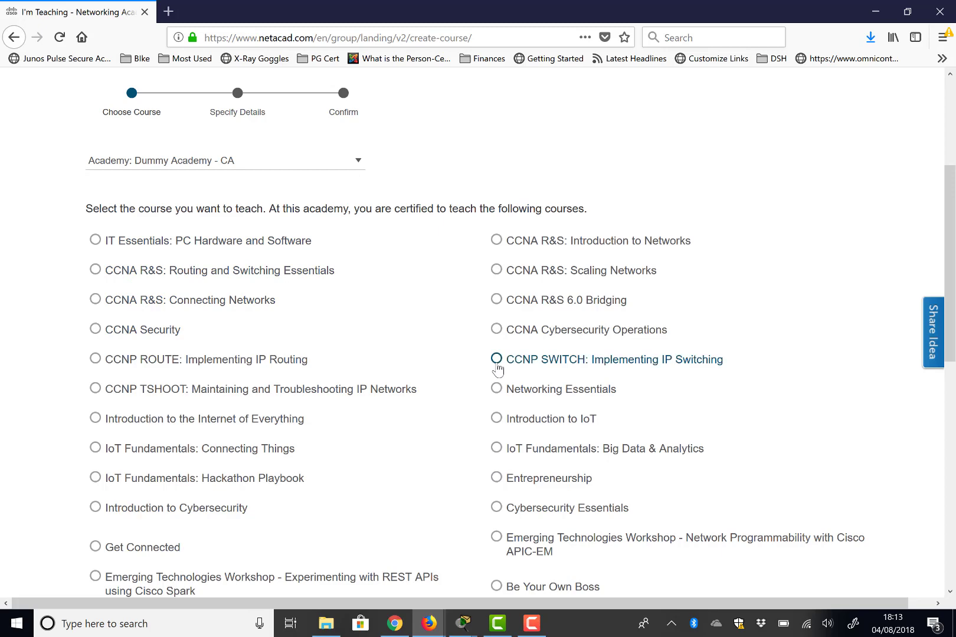
pyautogui.scroll(-1, 497, 364)
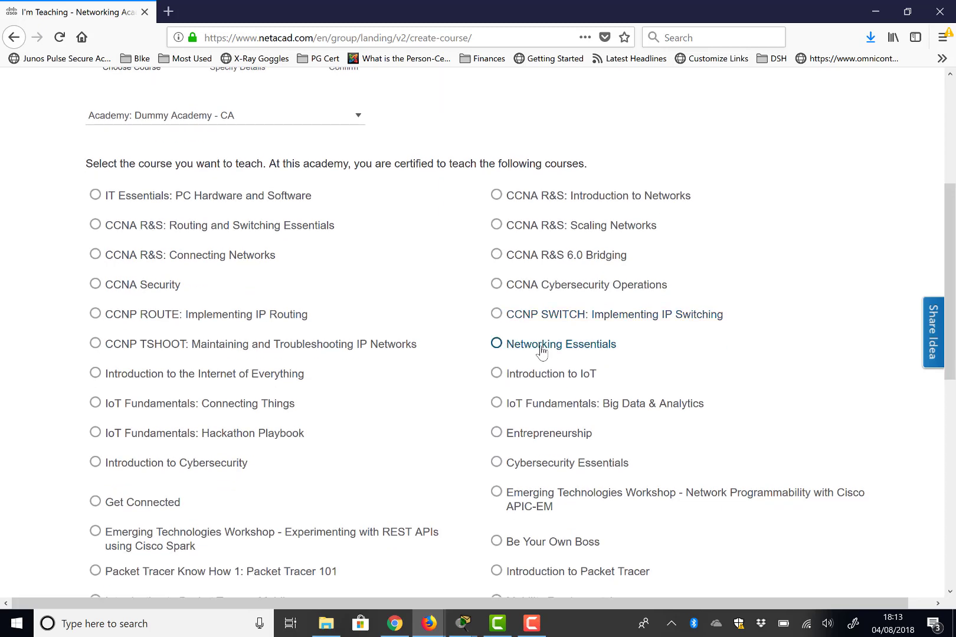
pyautogui.scroll(-2, 541, 351)
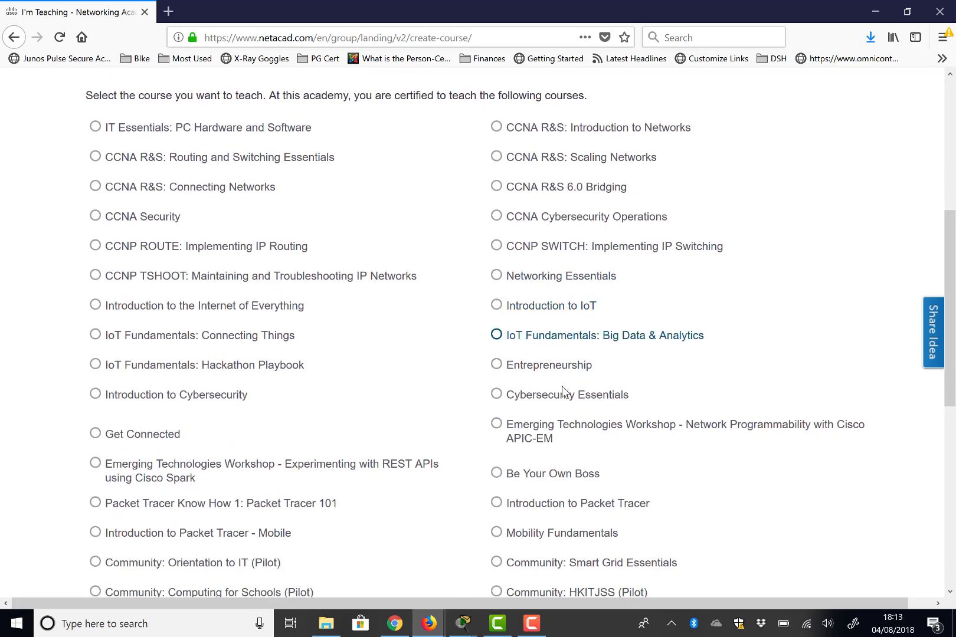
pyautogui.scroll(-1, 590, 413)
pyautogui.scroll(-3, 594, 424)
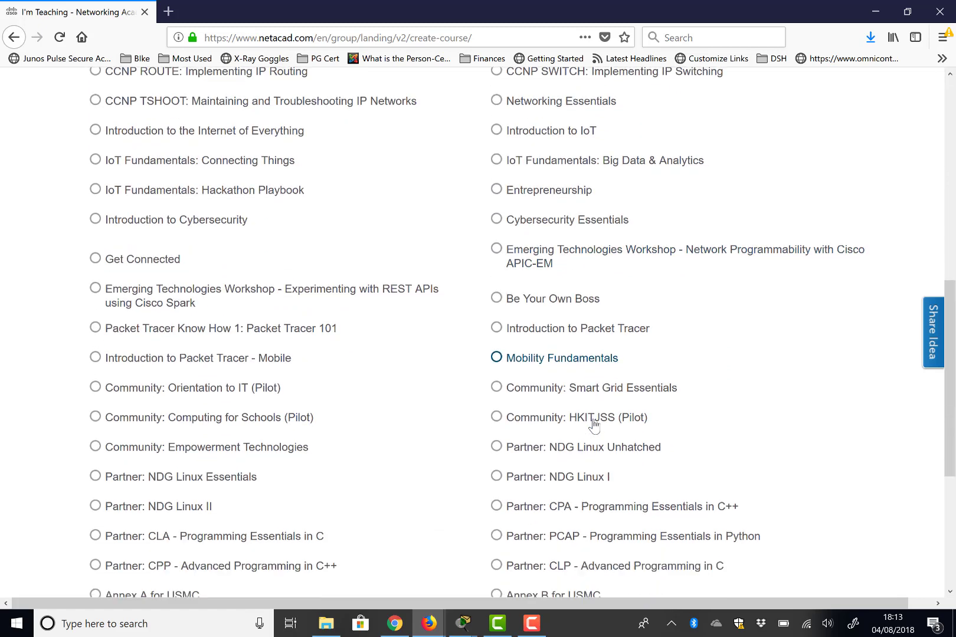
pyautogui.scroll(-1, 594, 425)
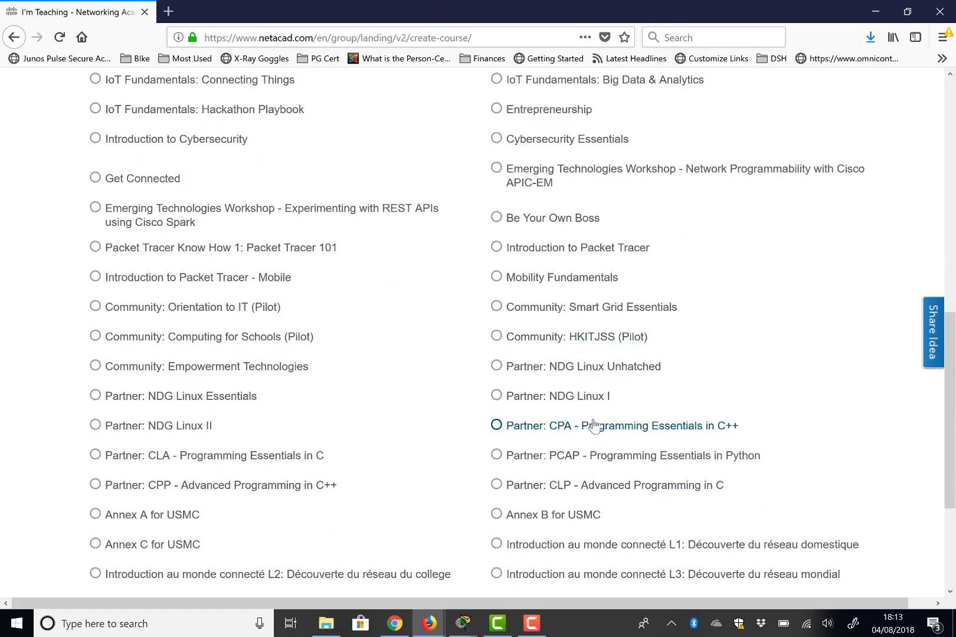
pyautogui.scroll(-1, 594, 424)
pyautogui.scroll(2, 594, 424)
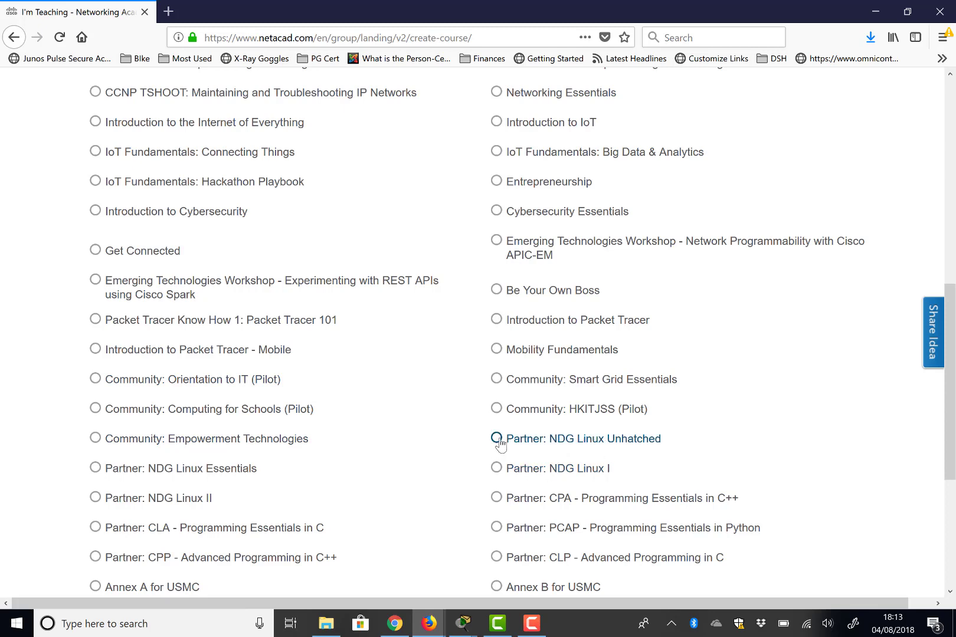
pyautogui.scroll(-4, 374, 425)
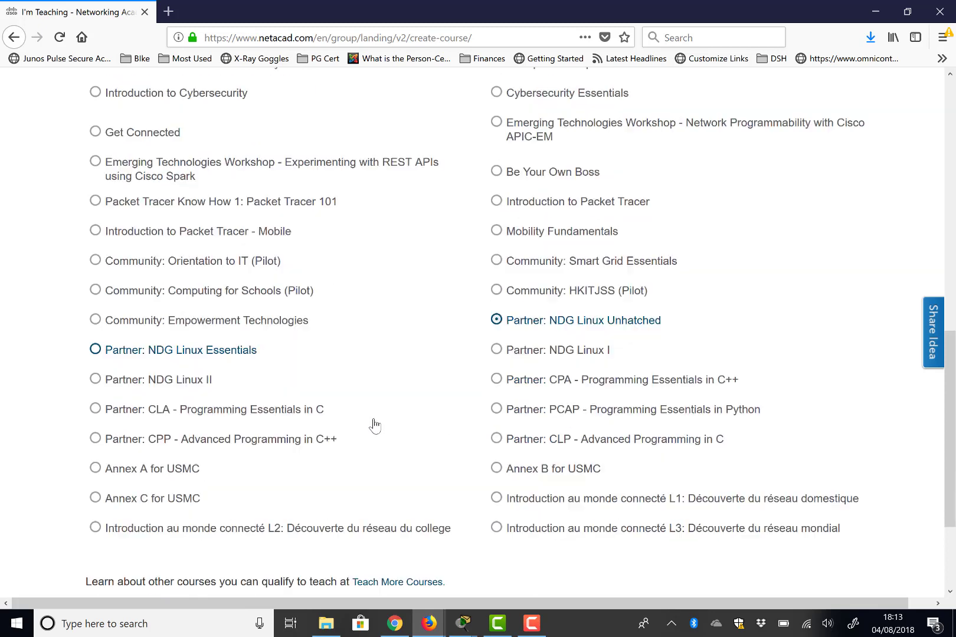
pyautogui.scroll(-1, 374, 425)
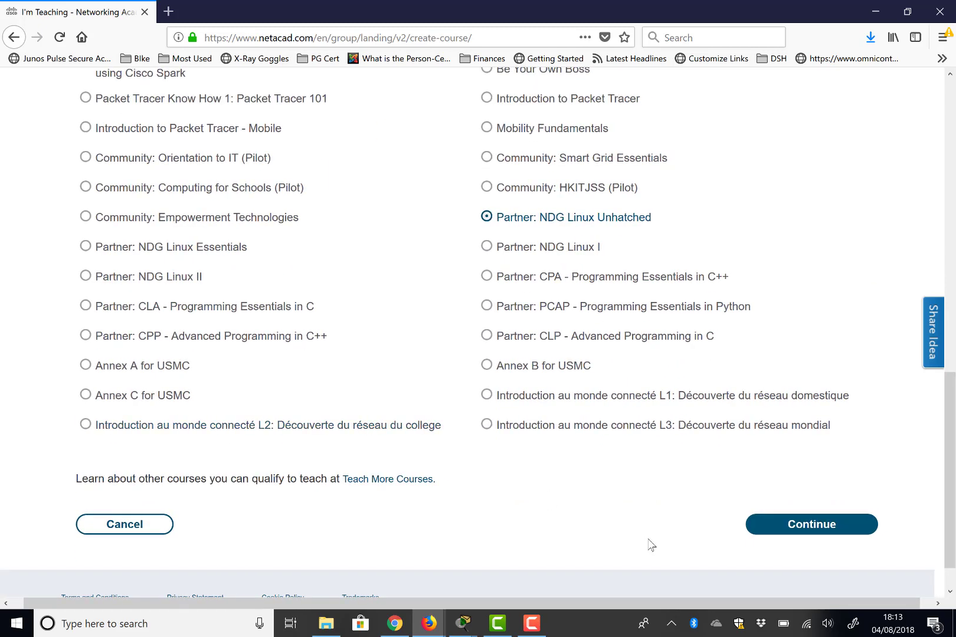
pyautogui.click(768, 534)
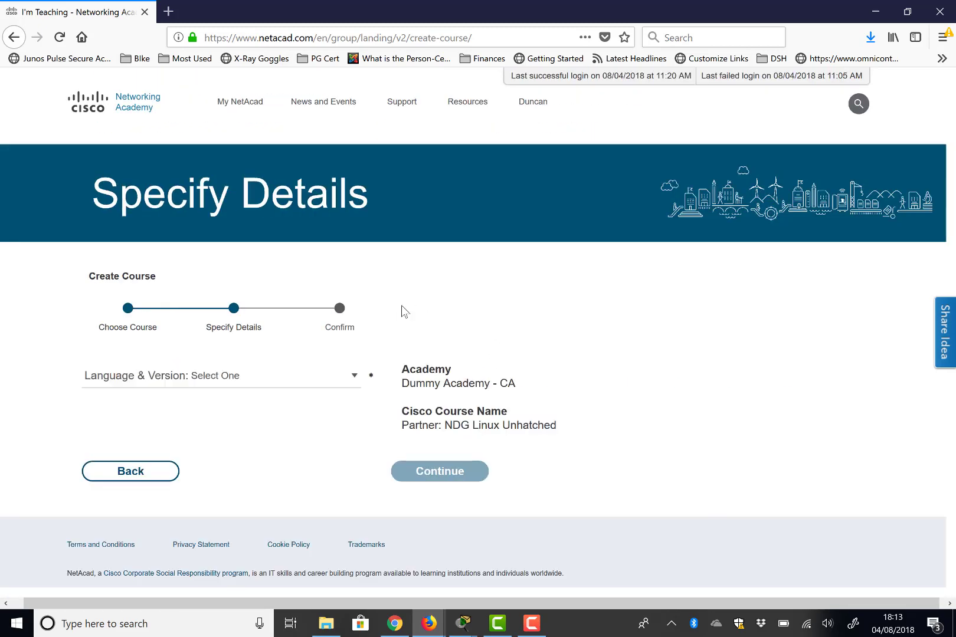
# Step: Set the course's language and version to English - 1.0
pyautogui.click(354, 380)
pyautogui.click(248, 407)
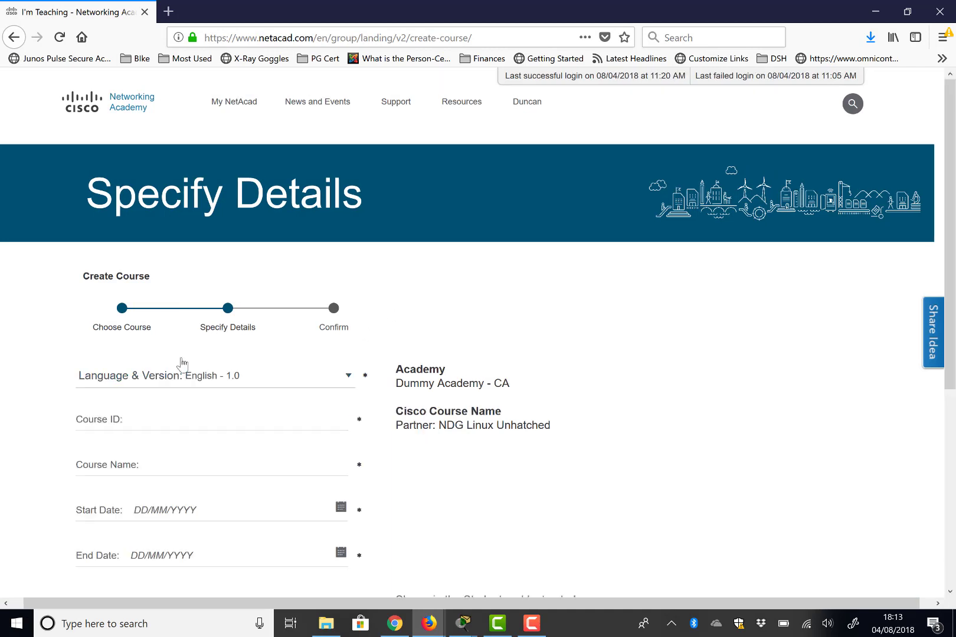
# Step: Enter "Demo Linux Course" as course ID and name, dates August 04 to December 31, 2018, and description "A demo course", then proceed to confirmation
pyautogui.scroll(-2, 196, 373)
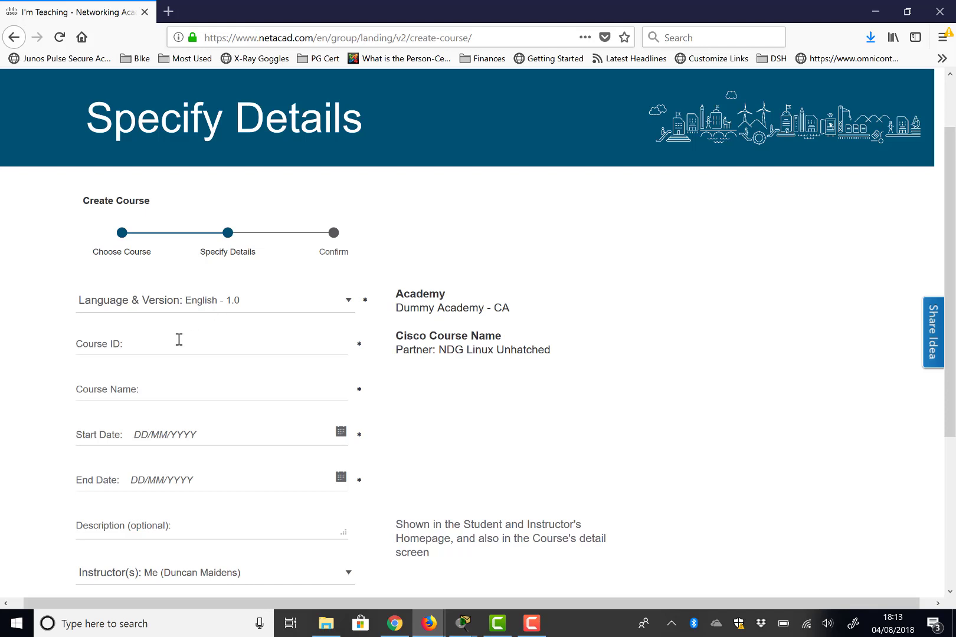
pyautogui.click(120, 350)
pyautogui.scroll(-2, 165, 375)
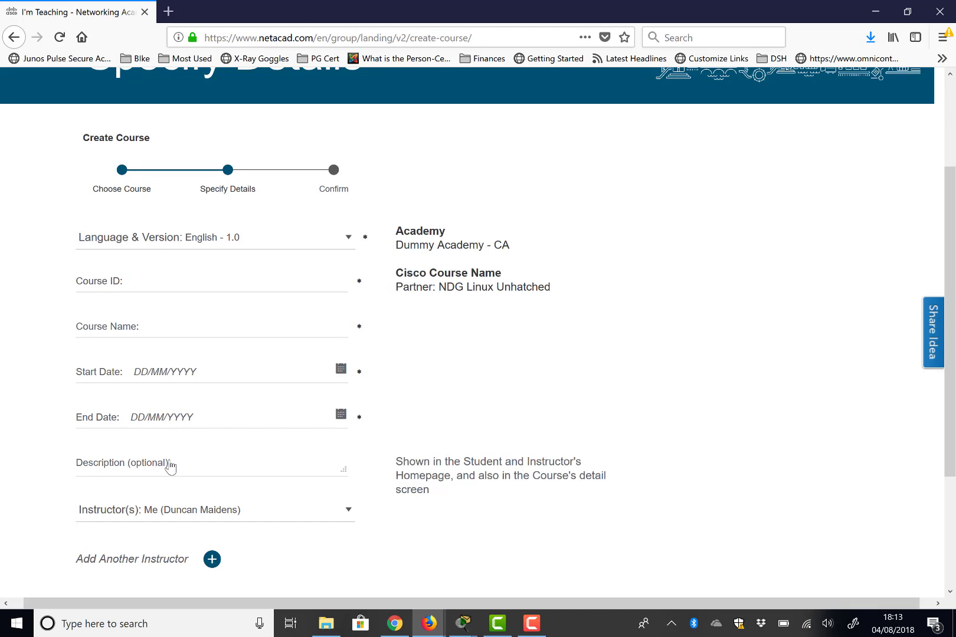
pyautogui.scroll(-2, 170, 464)
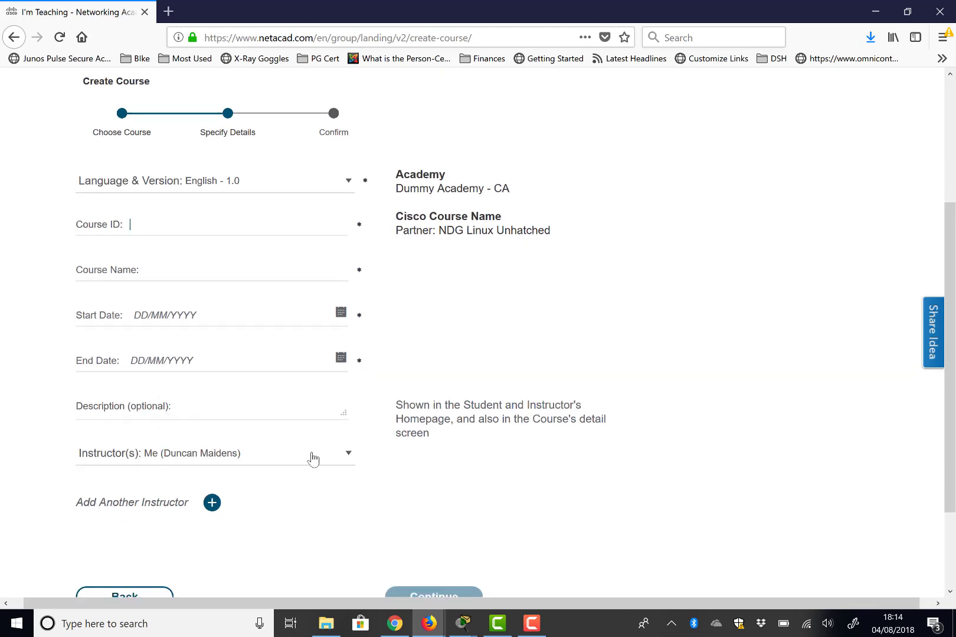
pyautogui.click(346, 457)
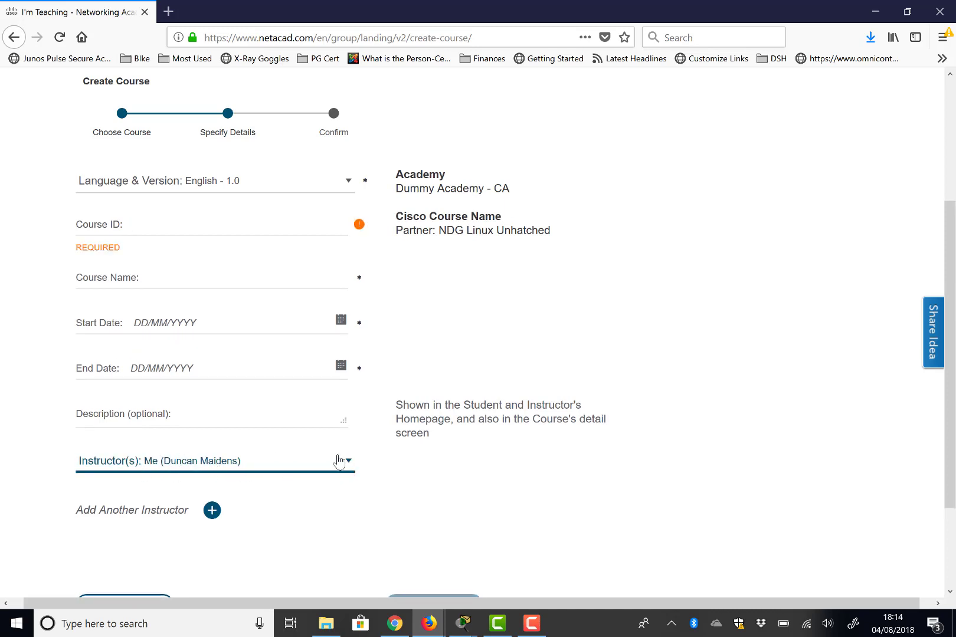
pyautogui.click(350, 469)
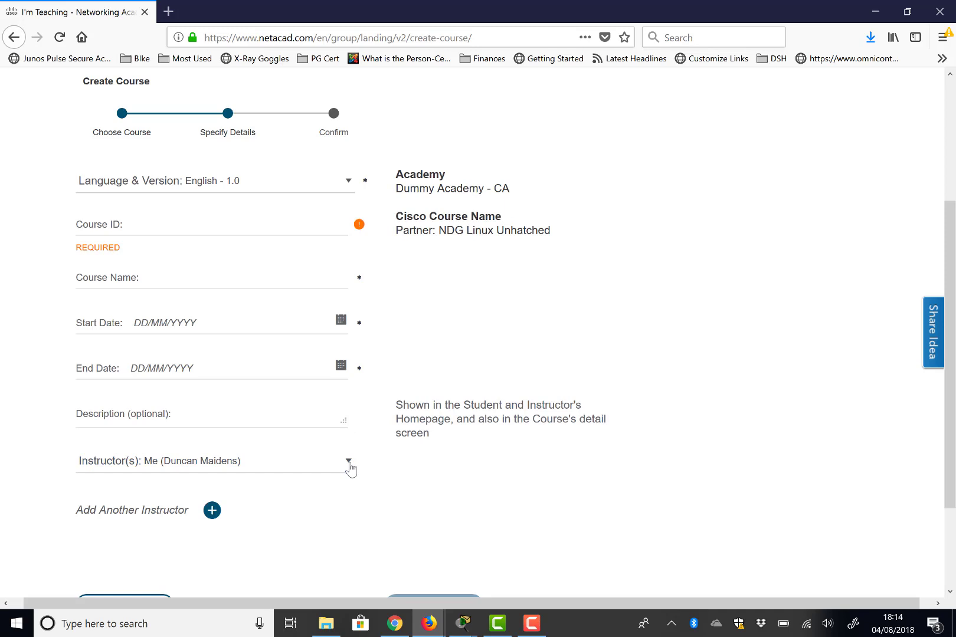
pyautogui.scroll(-1, 200, 451)
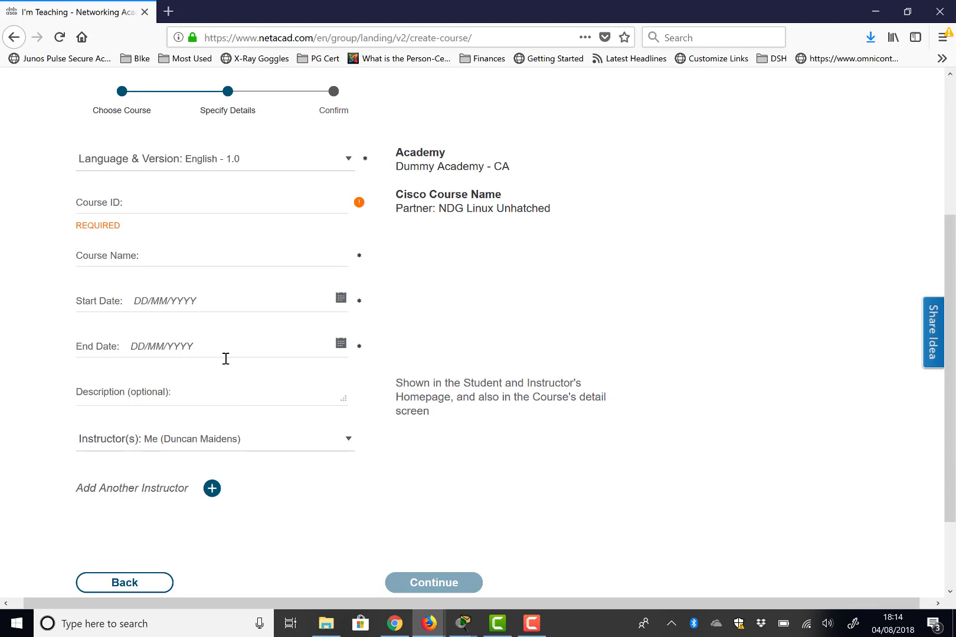
pyautogui.scroll(-1, 396, 570)
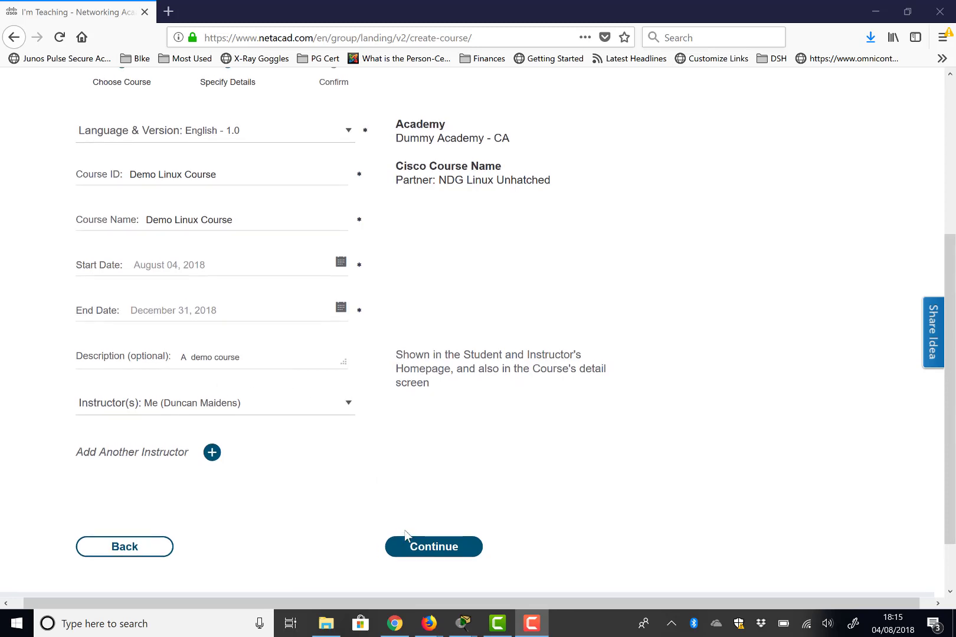
pyautogui.click(412, 552)
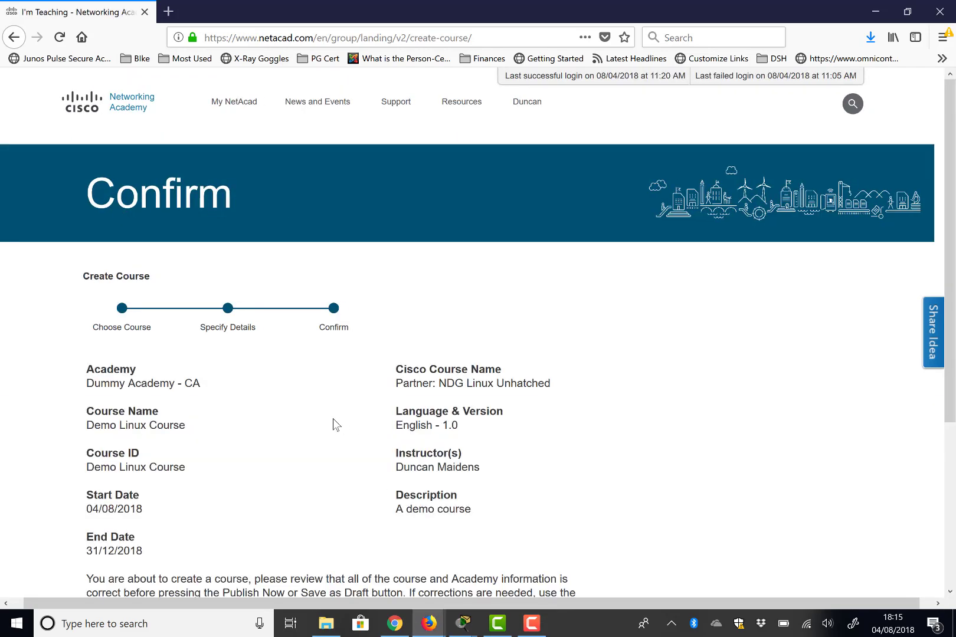
# Step: Review the course summary and save the new course as a draft
pyautogui.scroll(-3, 334, 424)
pyautogui.scroll(-1, 332, 418)
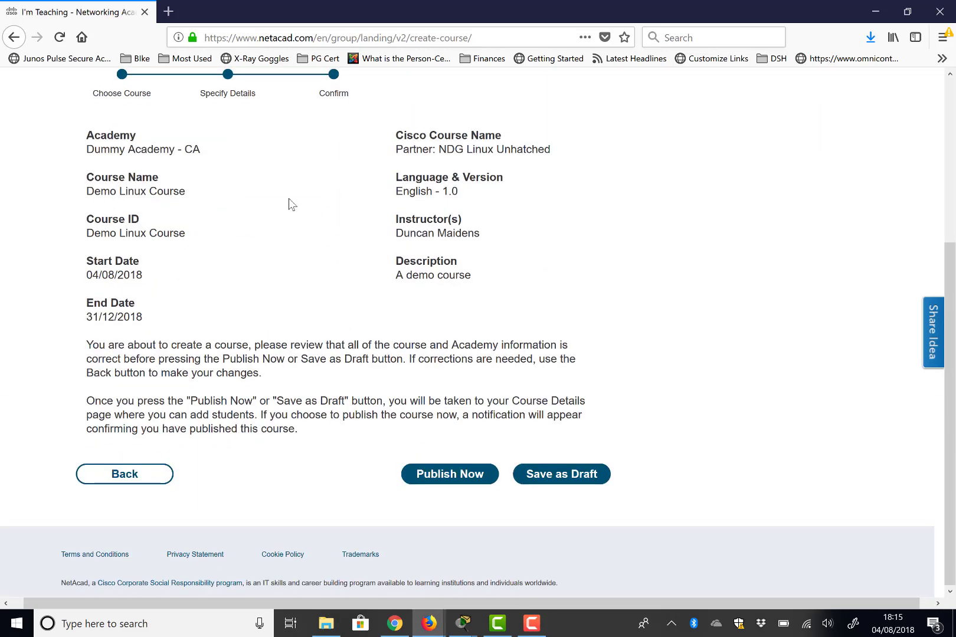
pyautogui.click(549, 475)
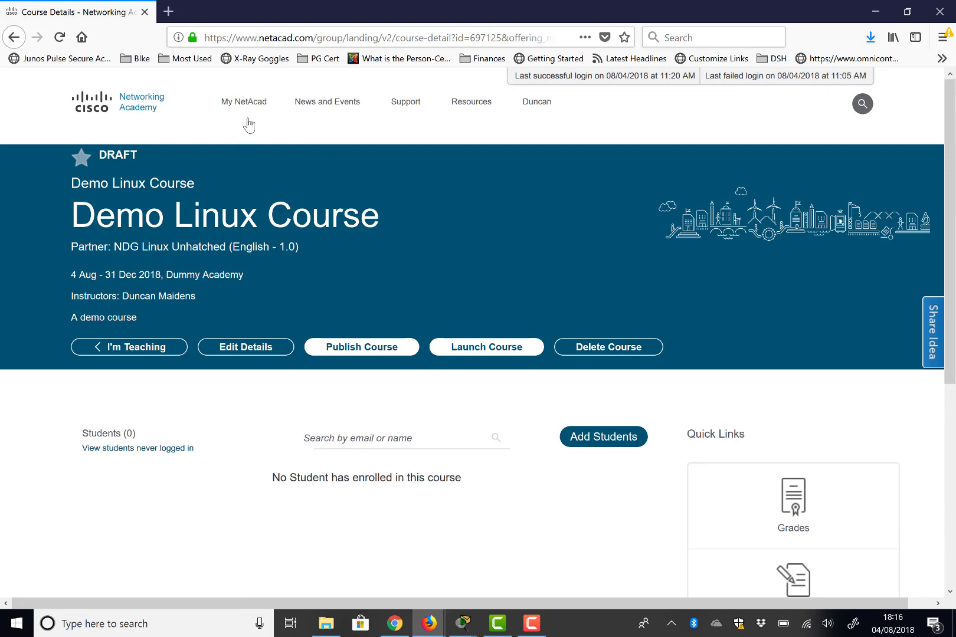
# Step: Return to the I'm Teaching page and launch Demo Linux Course
pyautogui.moveTo(254, 106)
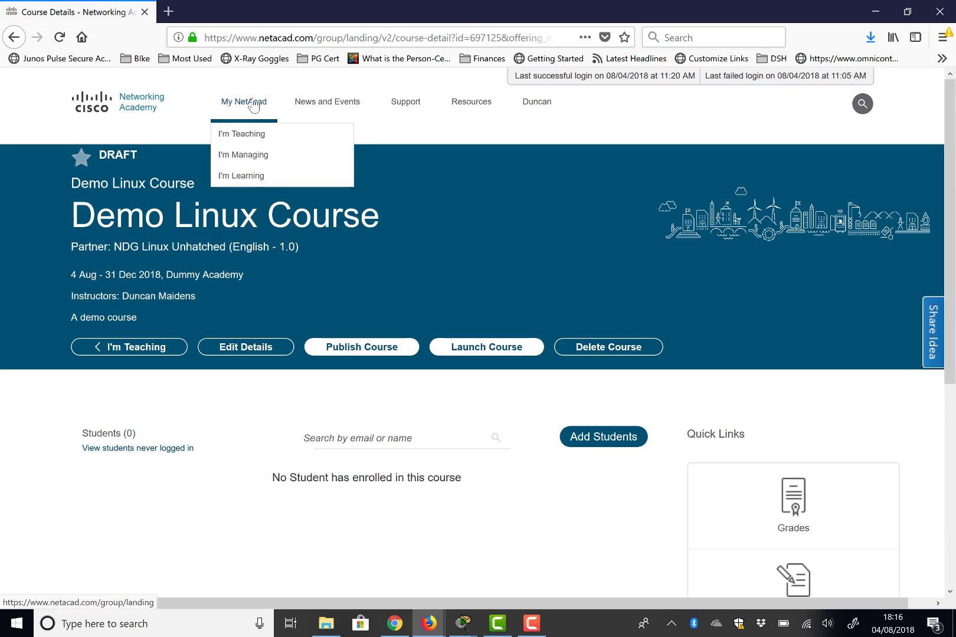
pyautogui.click(246, 140)
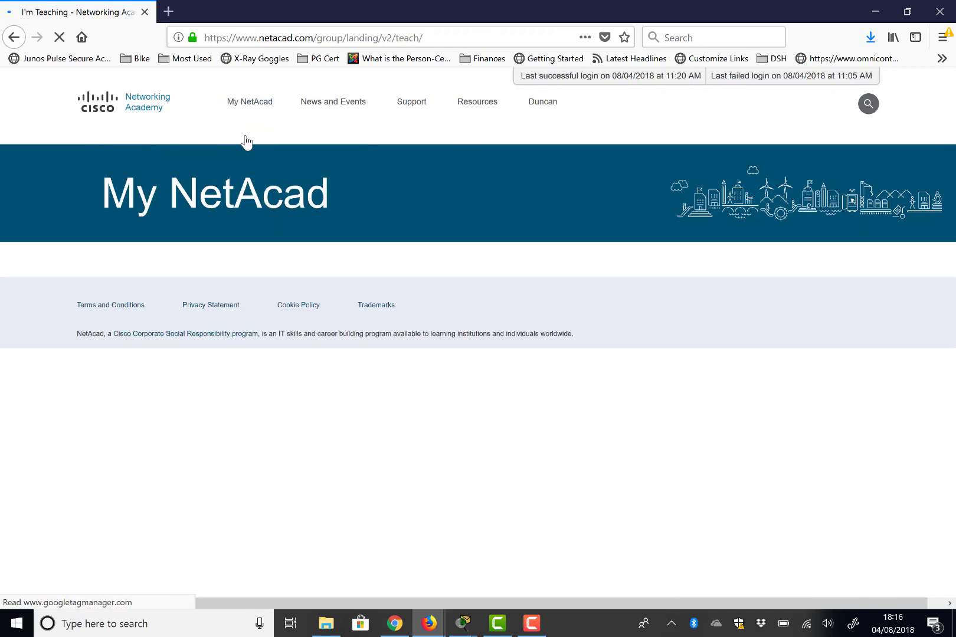
pyautogui.scroll(-2, 239, 254)
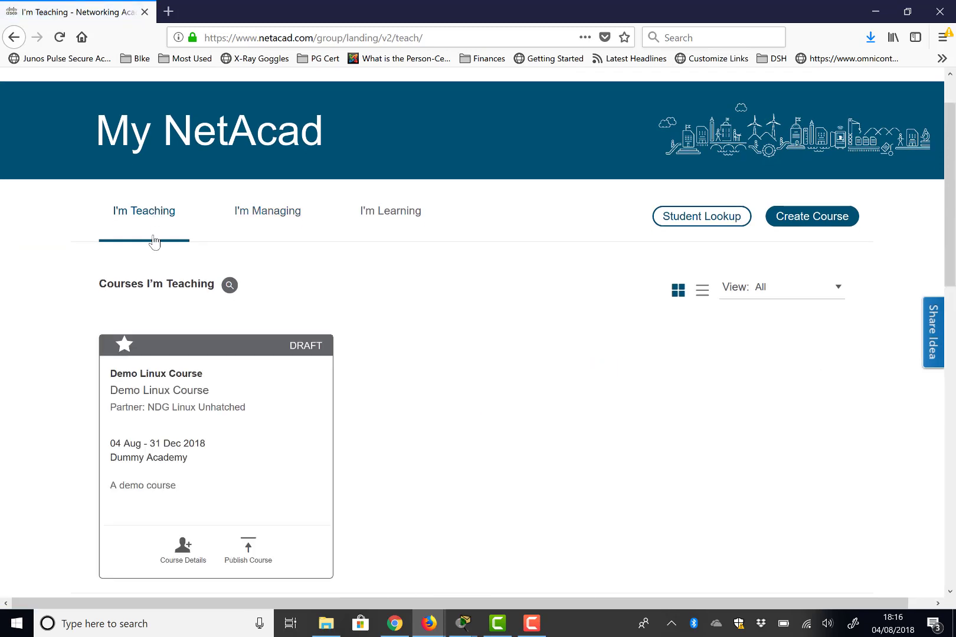
pyautogui.scroll(-2, 178, 325)
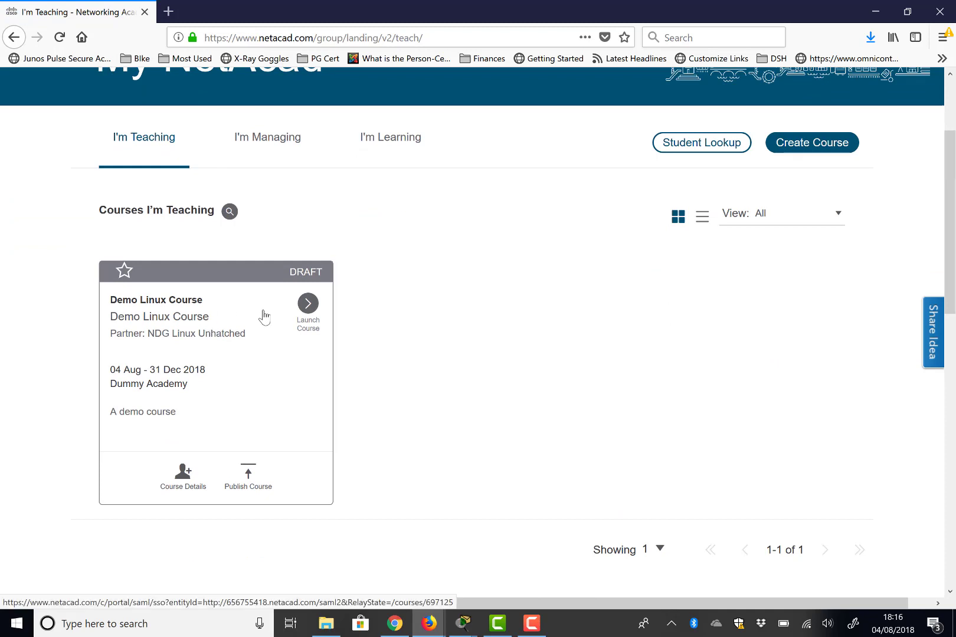
pyautogui.click(308, 303)
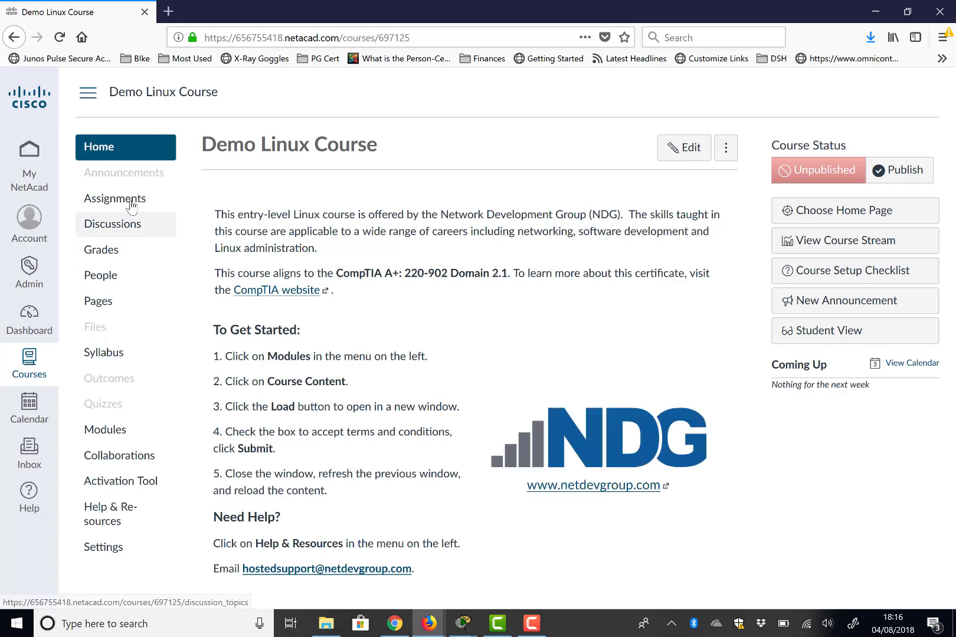
# Step: Load the Course Content of the course's NDG Linux Unhatched module in a new window
pyautogui.click(105, 429)
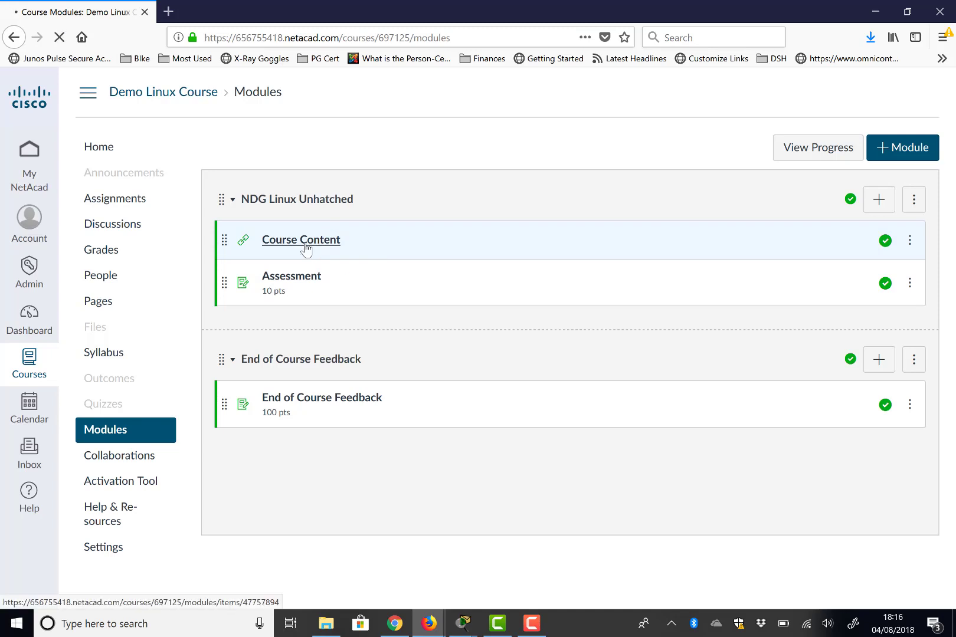
pyautogui.click(305, 248)
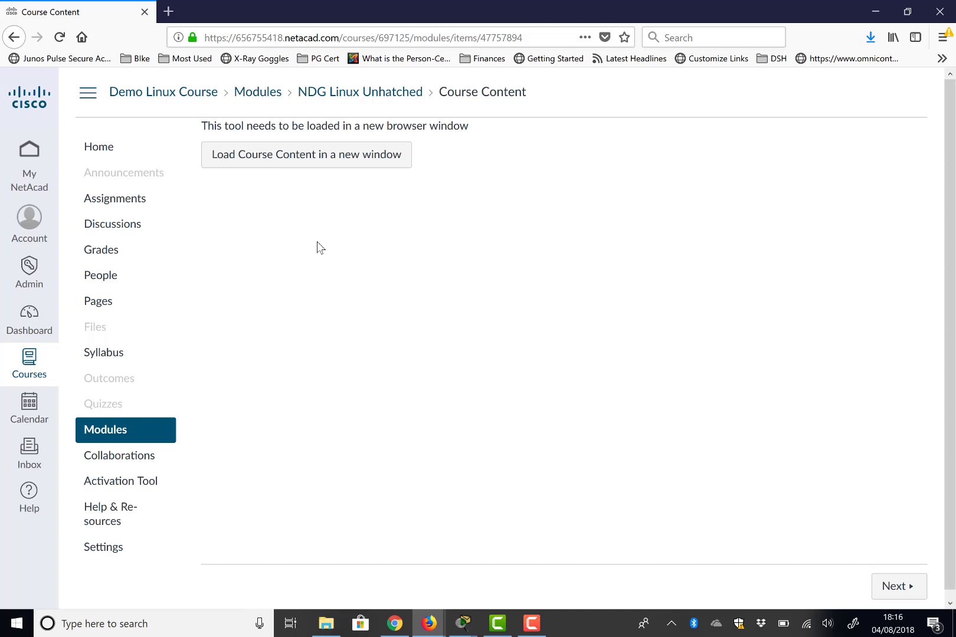
pyautogui.click(308, 161)
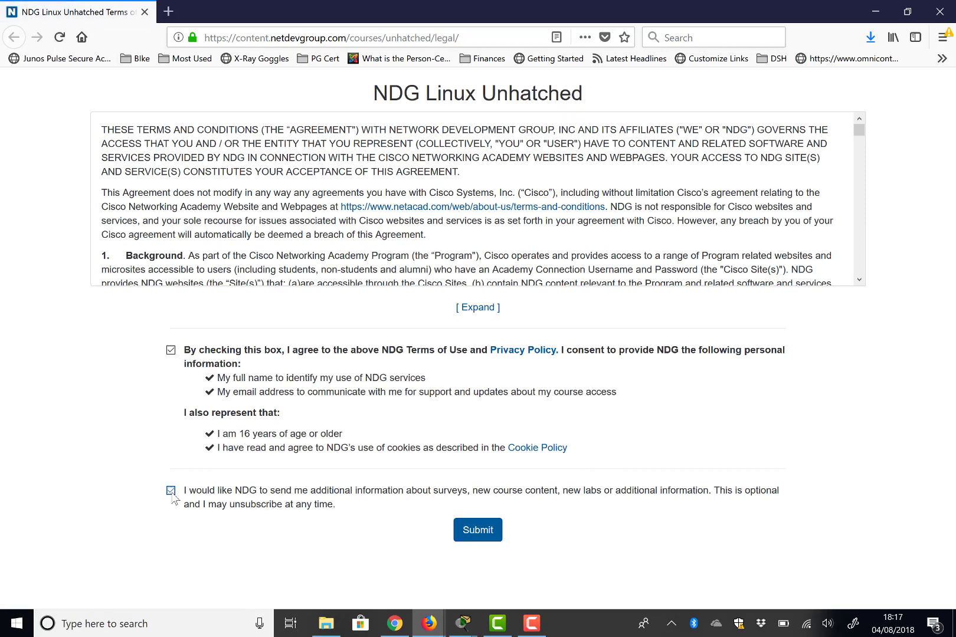
# Step: Submit the accepted NDG Linux Unhatched terms, close their page and return to the Demo Linux Course home page
pyautogui.click(483, 533)
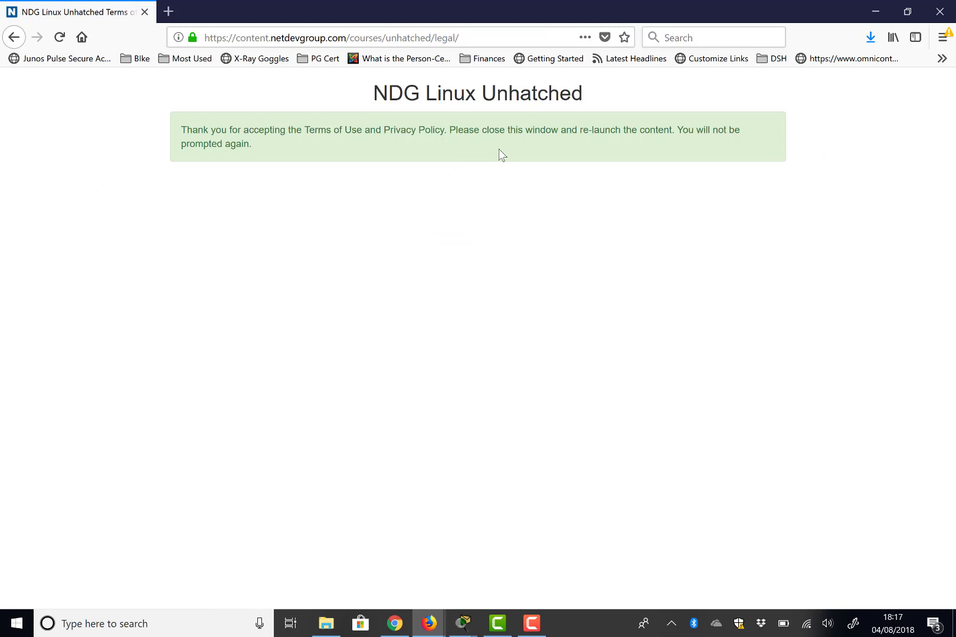
pyautogui.click(145, 11)
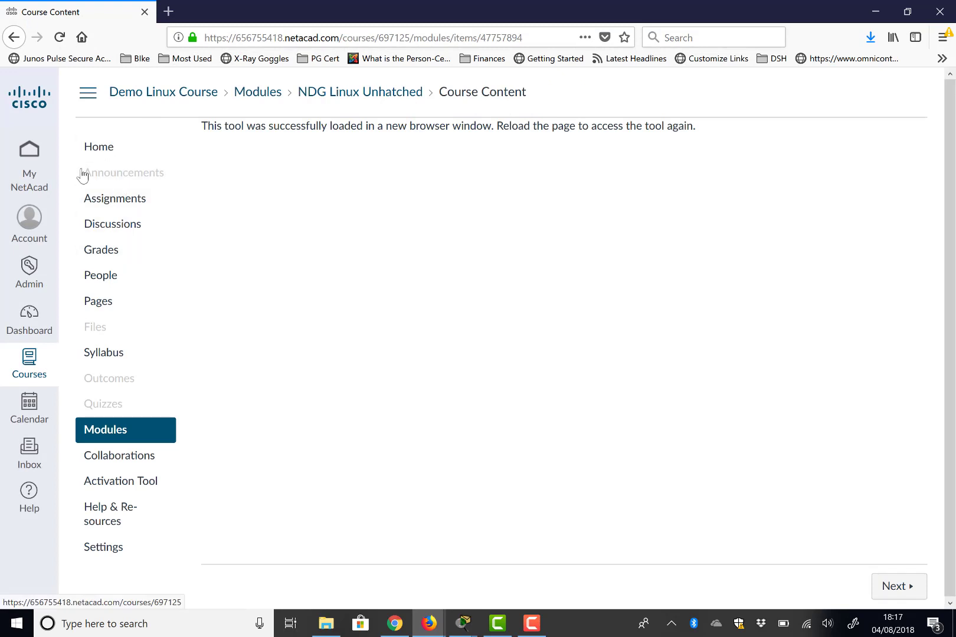
pyautogui.click(115, 150)
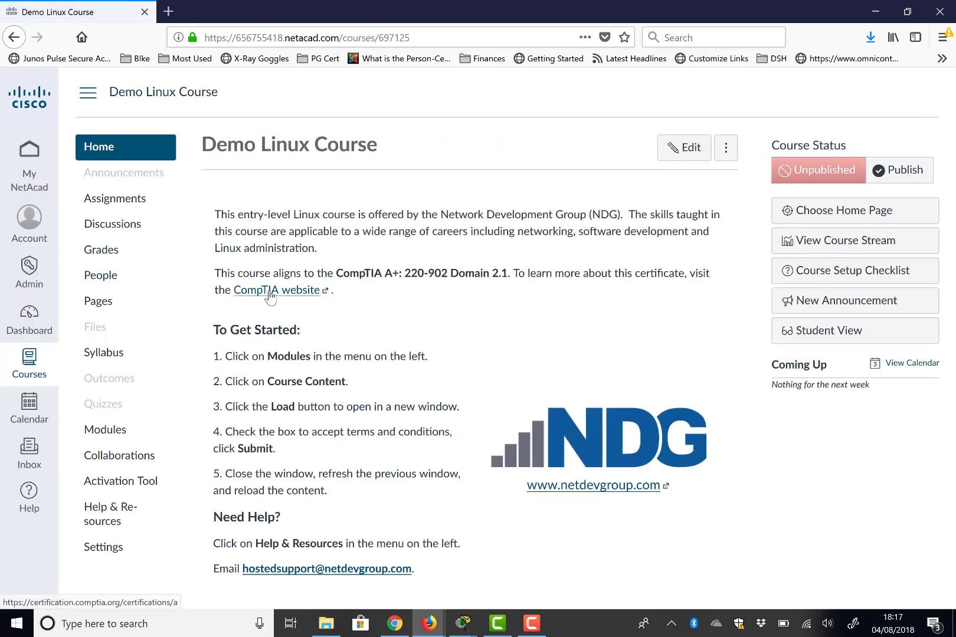
# Step: Load the NDG Linux Unhatched Course Content from the course modules in a new window again
pyautogui.click(112, 385)
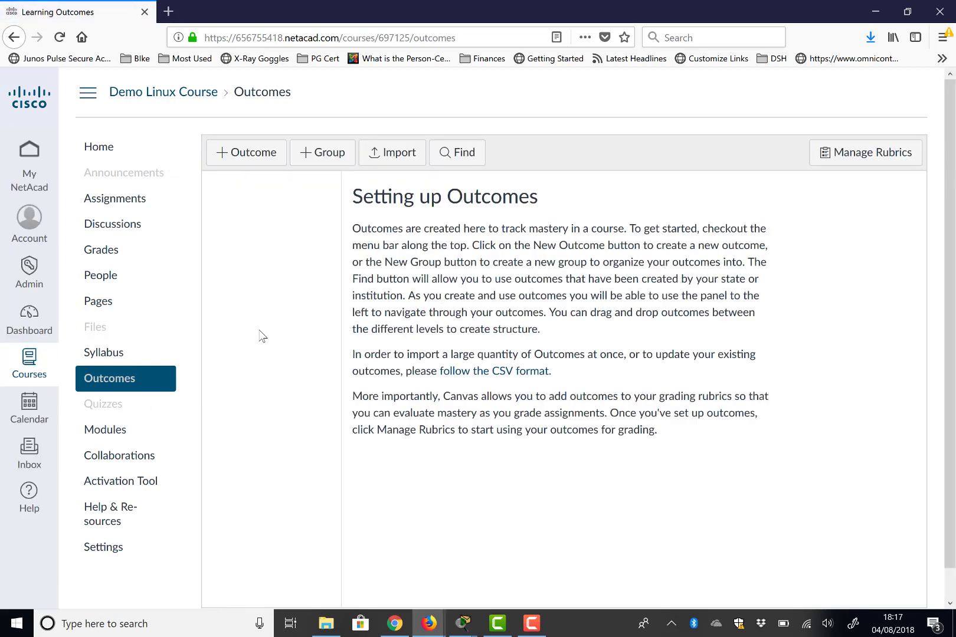
pyautogui.scroll(-1, 263, 336)
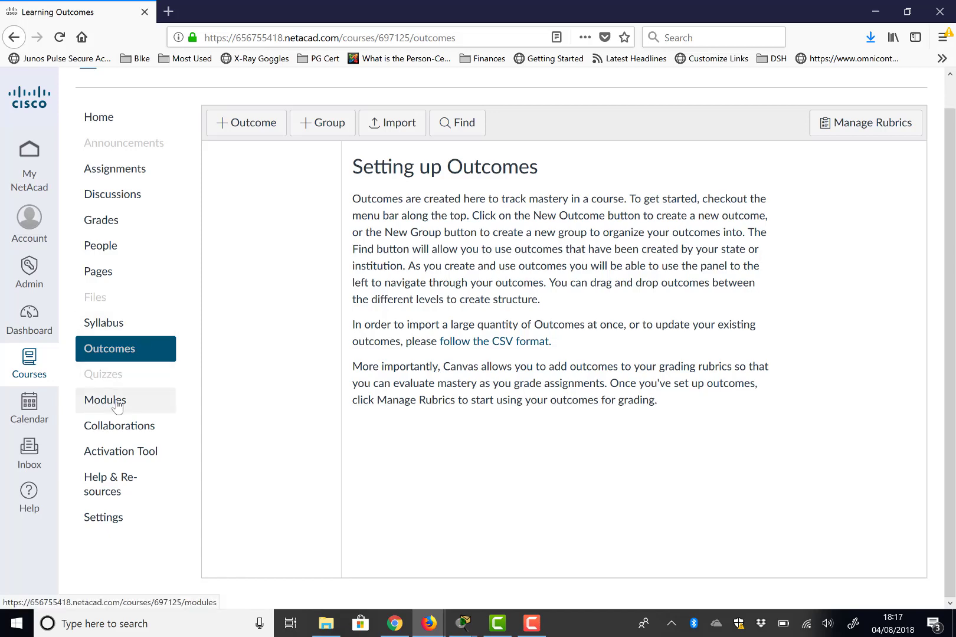
pyautogui.click(117, 406)
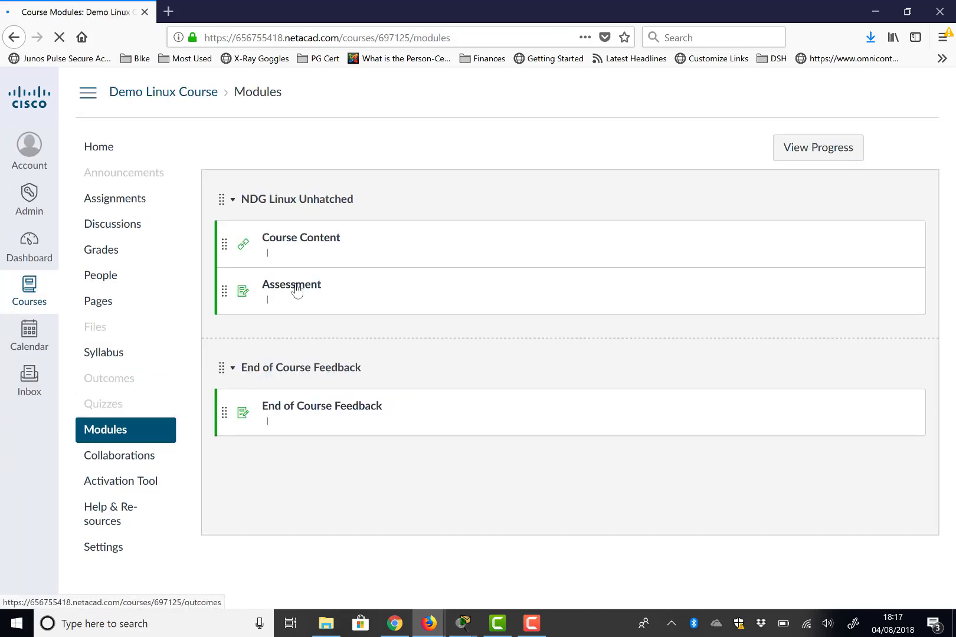
pyautogui.click(318, 238)
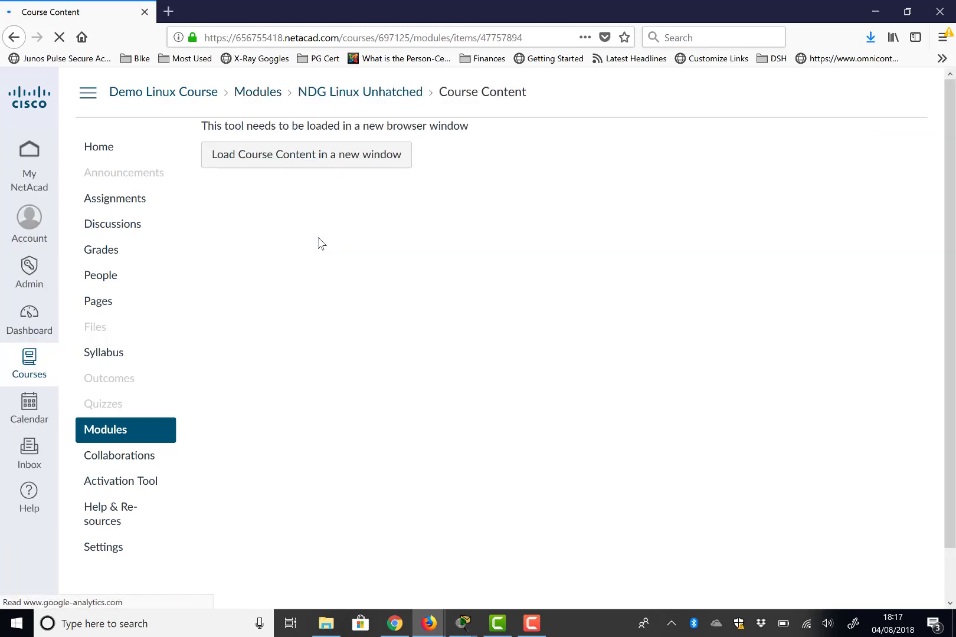
pyautogui.click(320, 161)
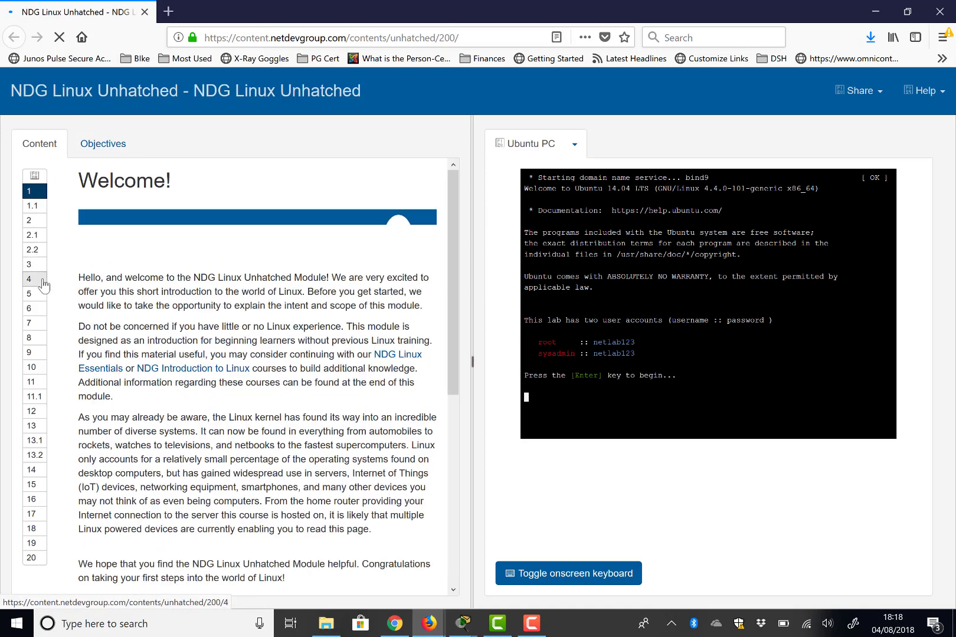
# Step: Look through the Welcome chapter of the NDG Linux Unhatched content, then close it and return to the course home page
pyautogui.scroll(-5, 189, 336)
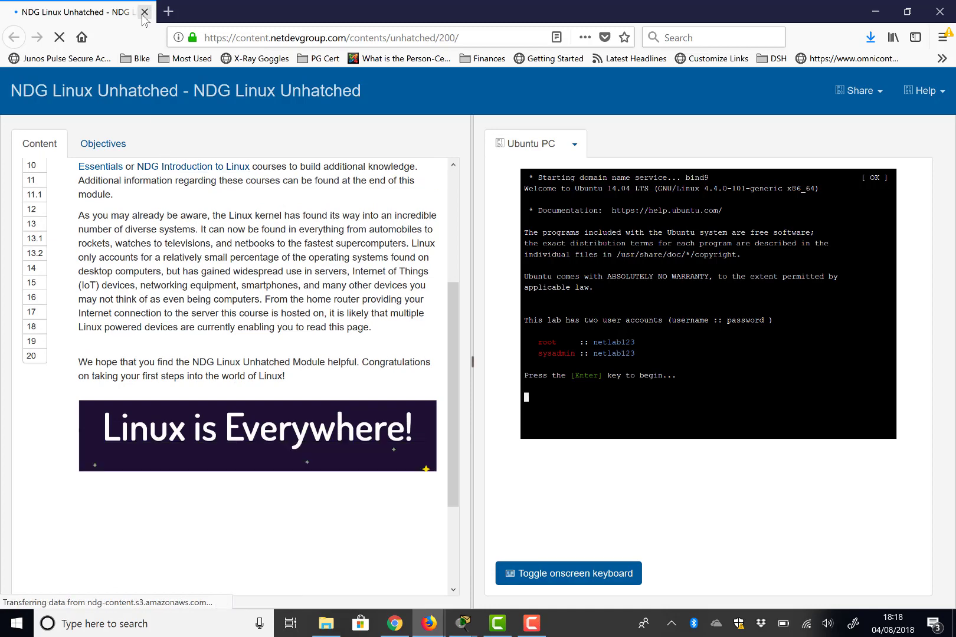
pyautogui.click(145, 13)
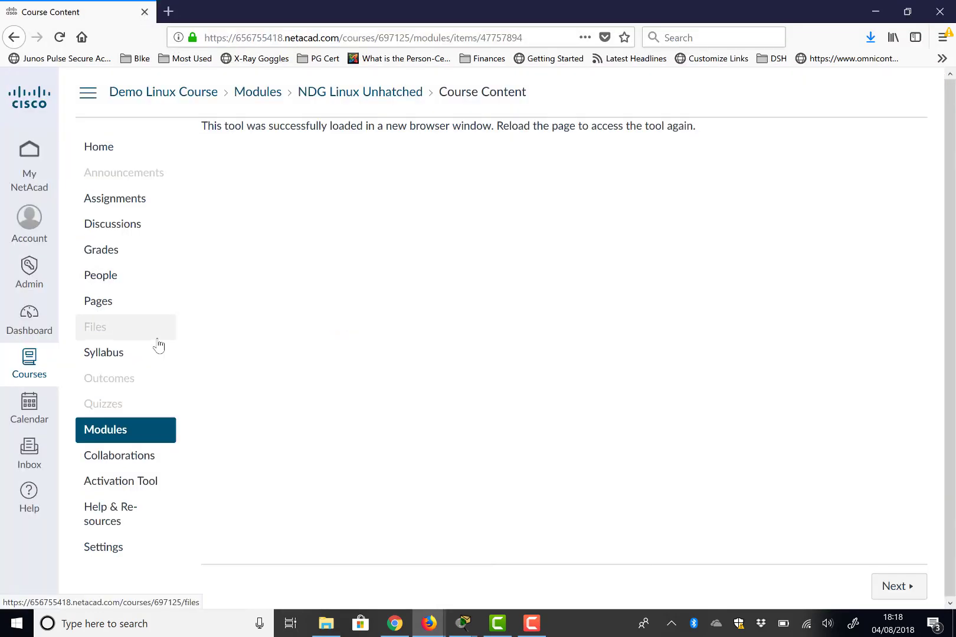
pyautogui.click(112, 150)
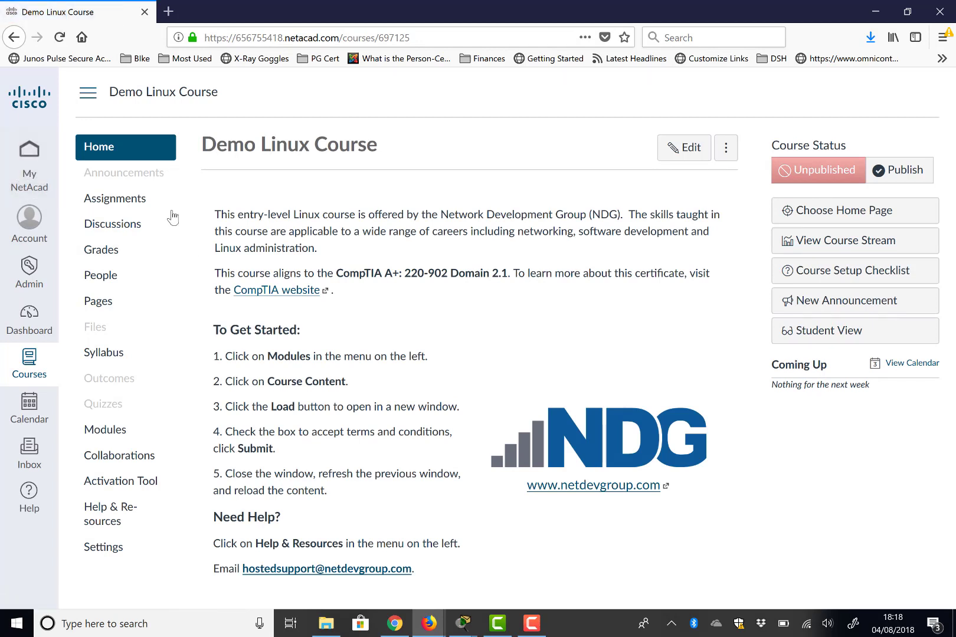
# Step: Return to the list of courses being taught and open the details of Demo Linux Course
pyautogui.click(29, 169)
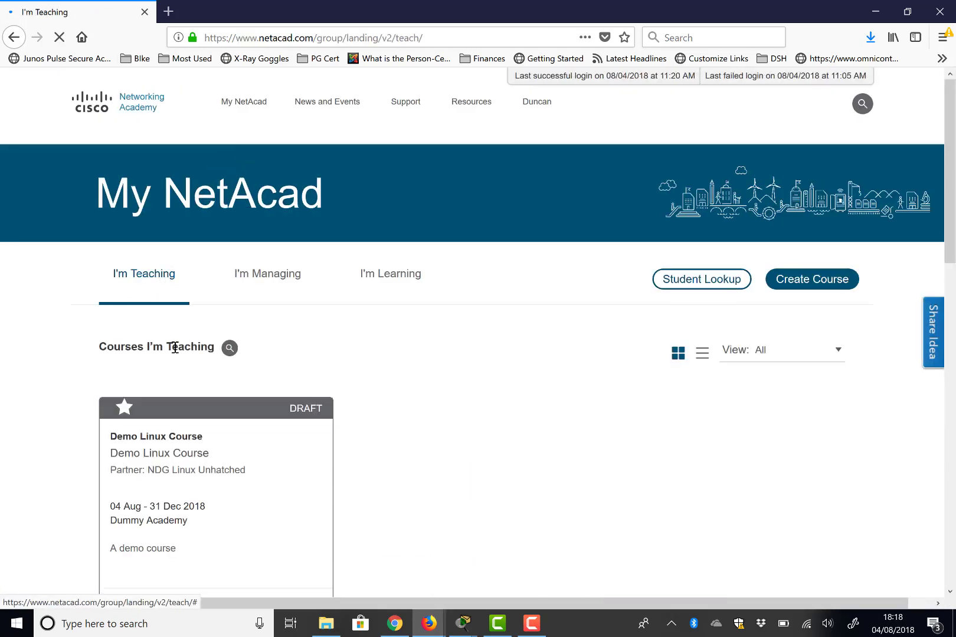
pyautogui.scroll(-3, 180, 365)
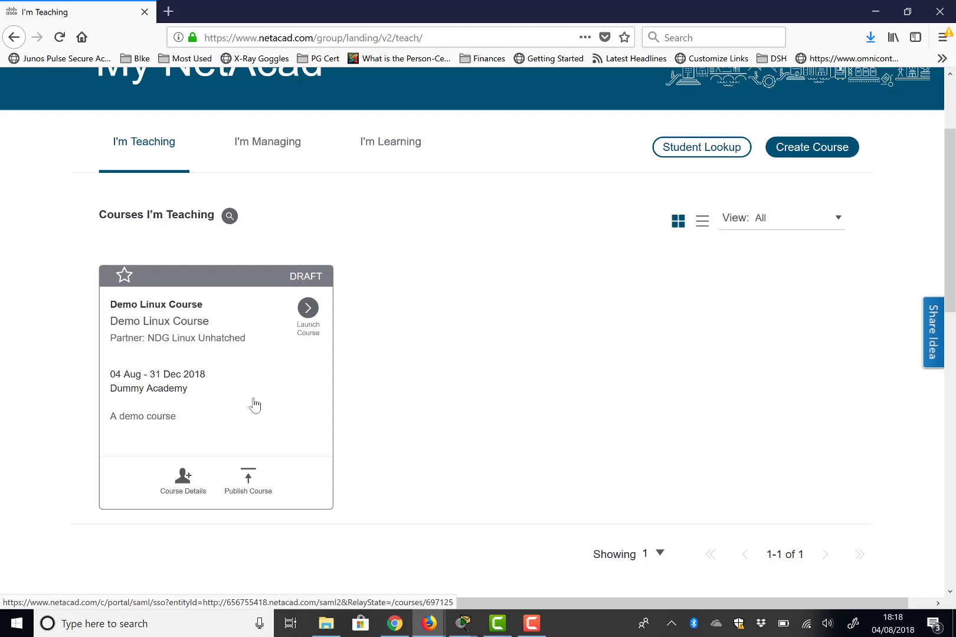
pyautogui.click(185, 484)
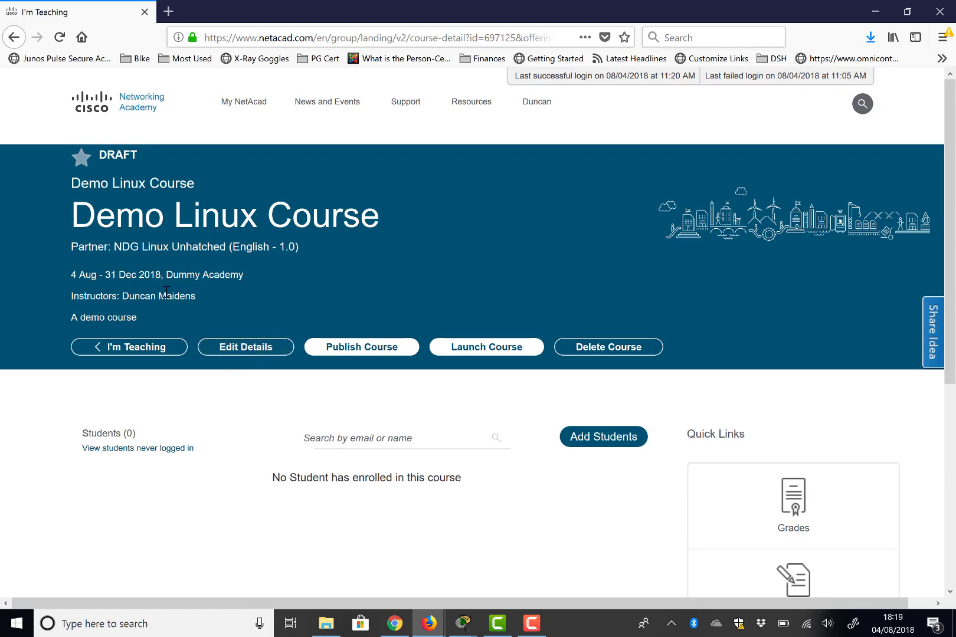
pyautogui.scroll(-2, 425, 322)
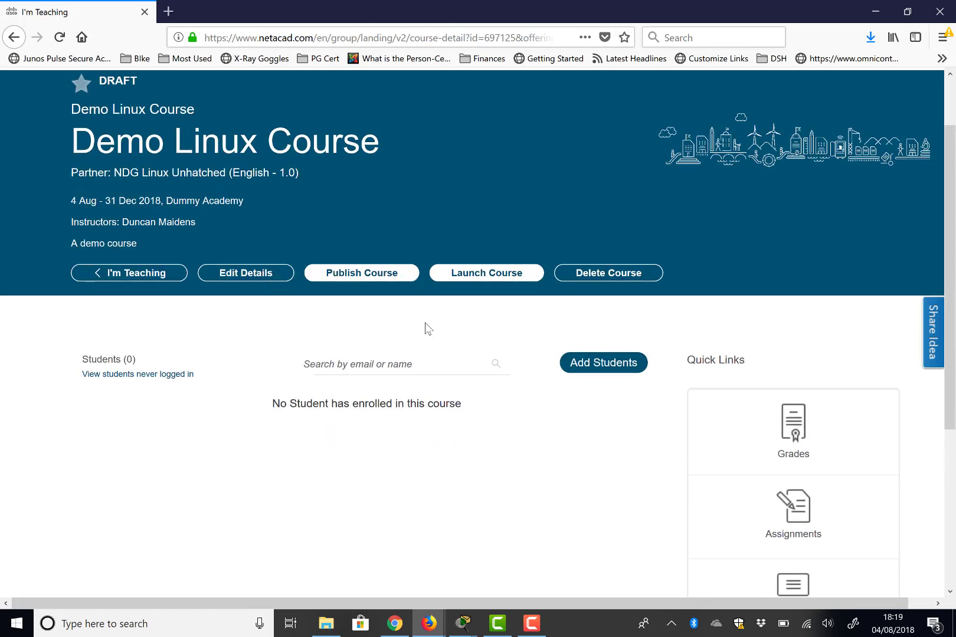
# Step: Examine the available methods for adding students to Demo Linux Course, cancel, and return to the I'm Teaching page
pyautogui.click(601, 361)
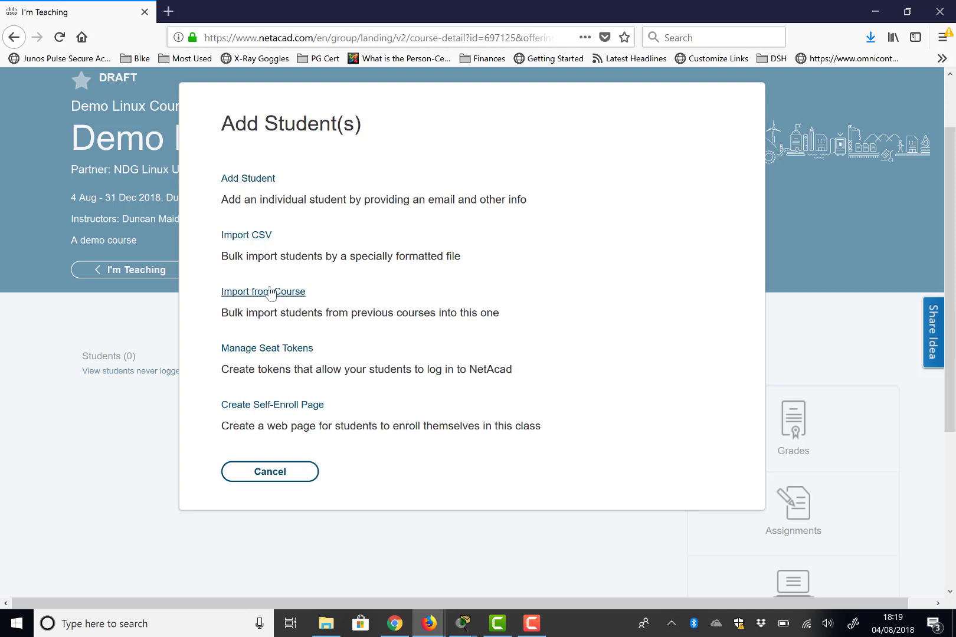
pyautogui.click(266, 475)
pyautogui.scroll(2, 292, 416)
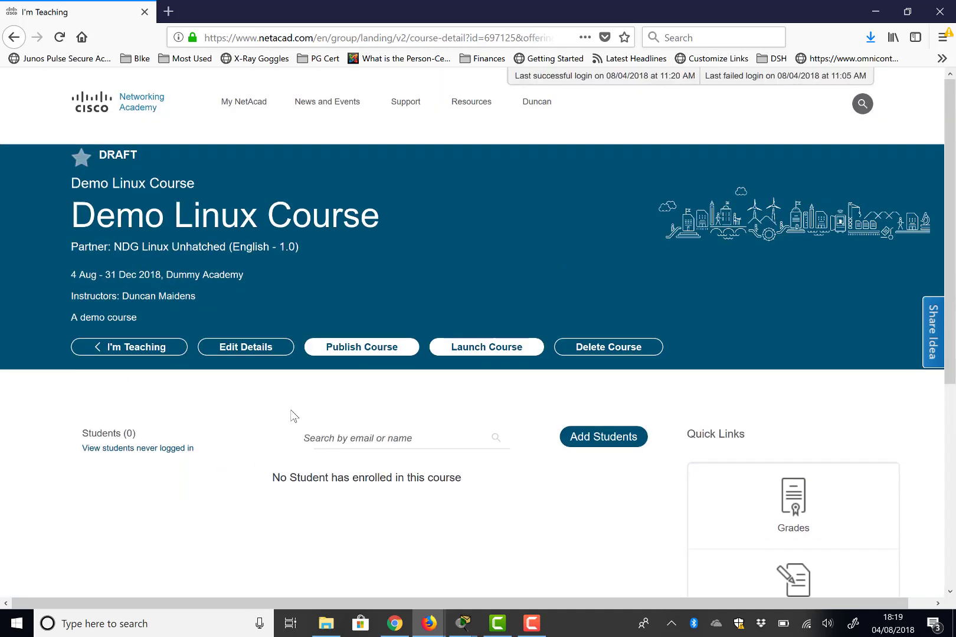
pyautogui.click(150, 350)
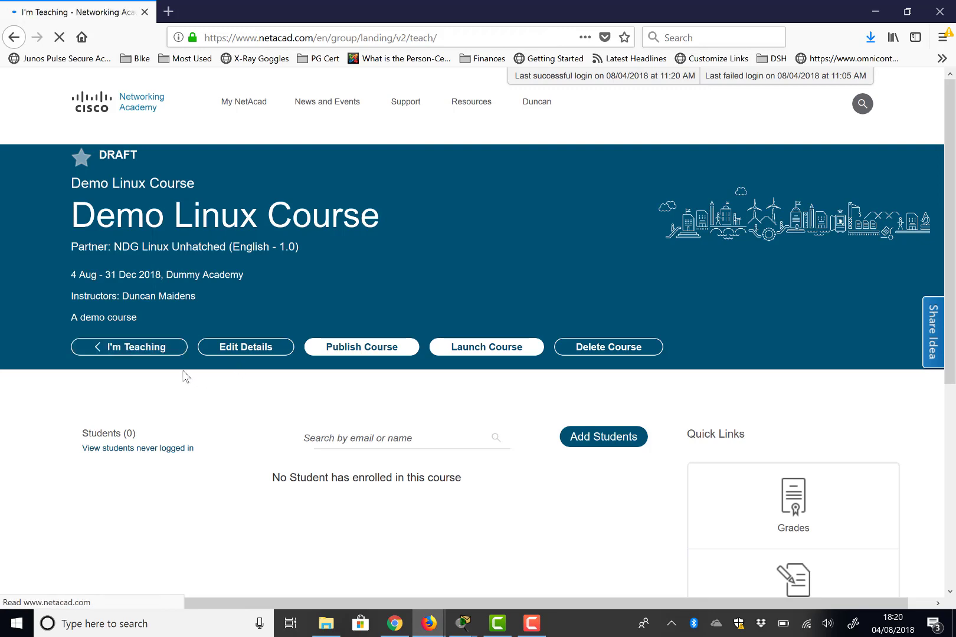
pyautogui.scroll(-2, 225, 349)
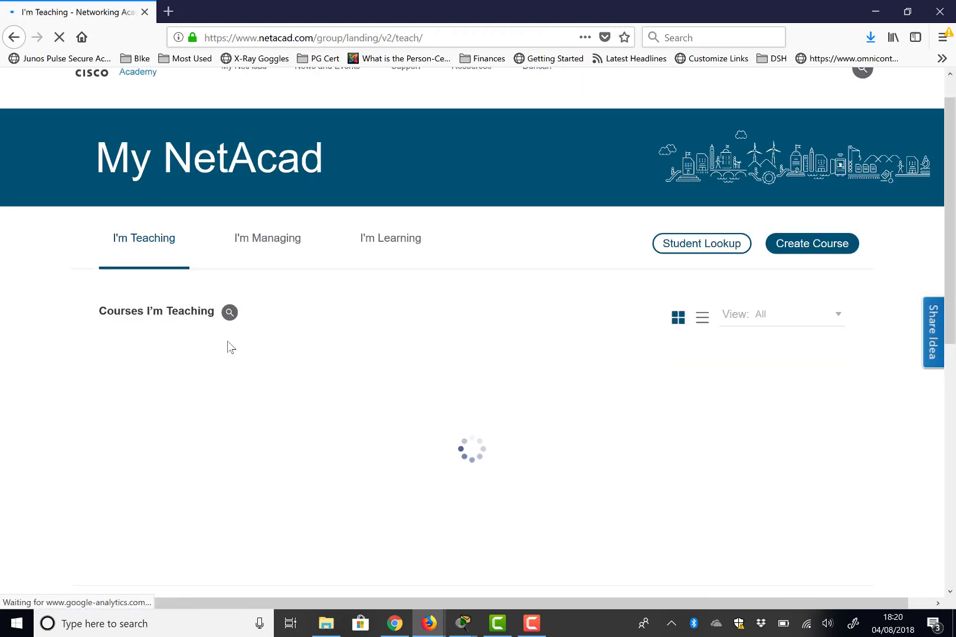
pyautogui.click(815, 184)
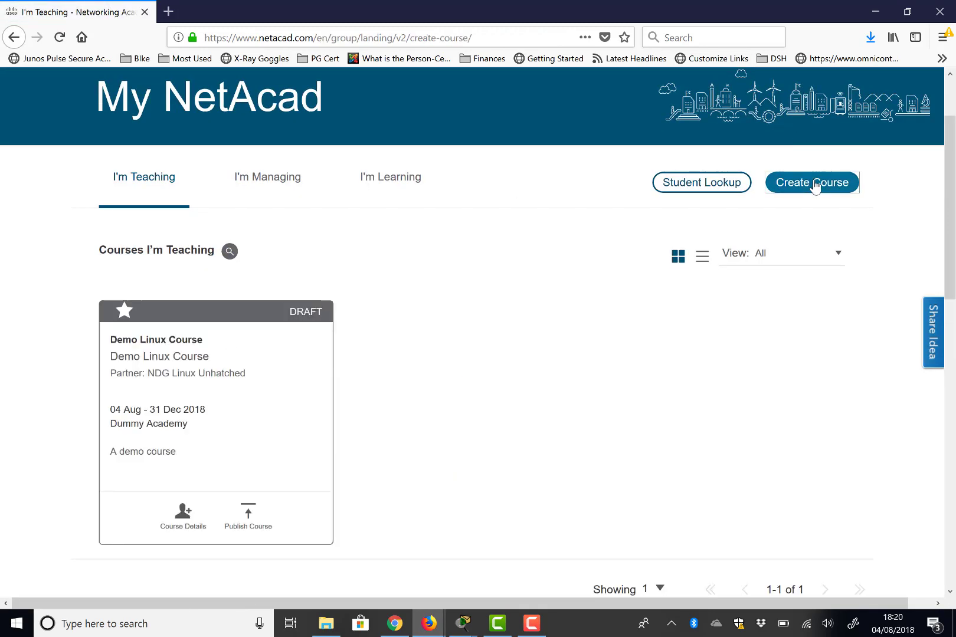
pyautogui.scroll(-1, 378, 266)
pyautogui.scroll(-2, 390, 361)
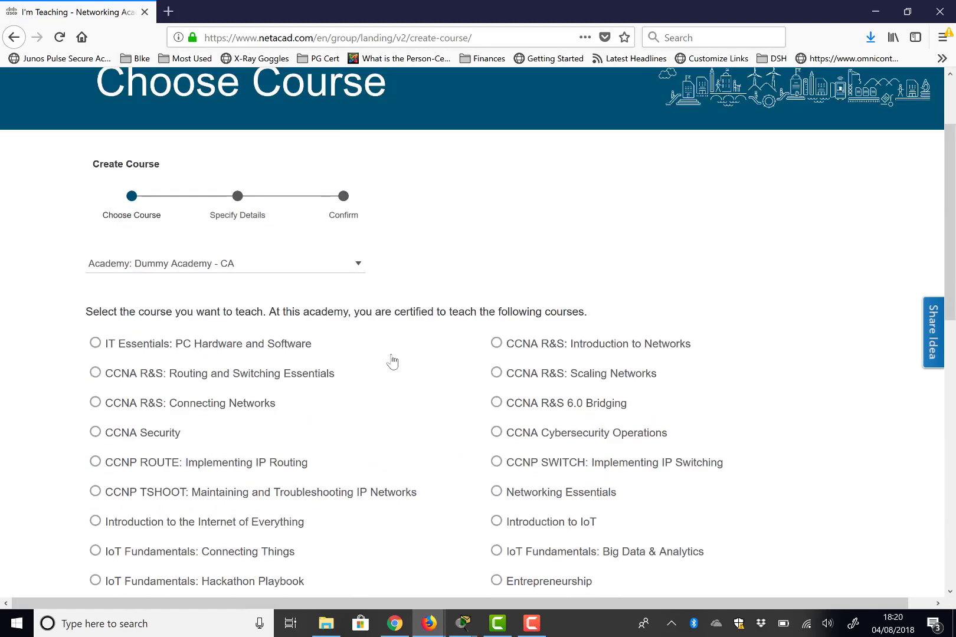
pyautogui.scroll(-7, 390, 360)
pyautogui.scroll(-1, 354, 378)
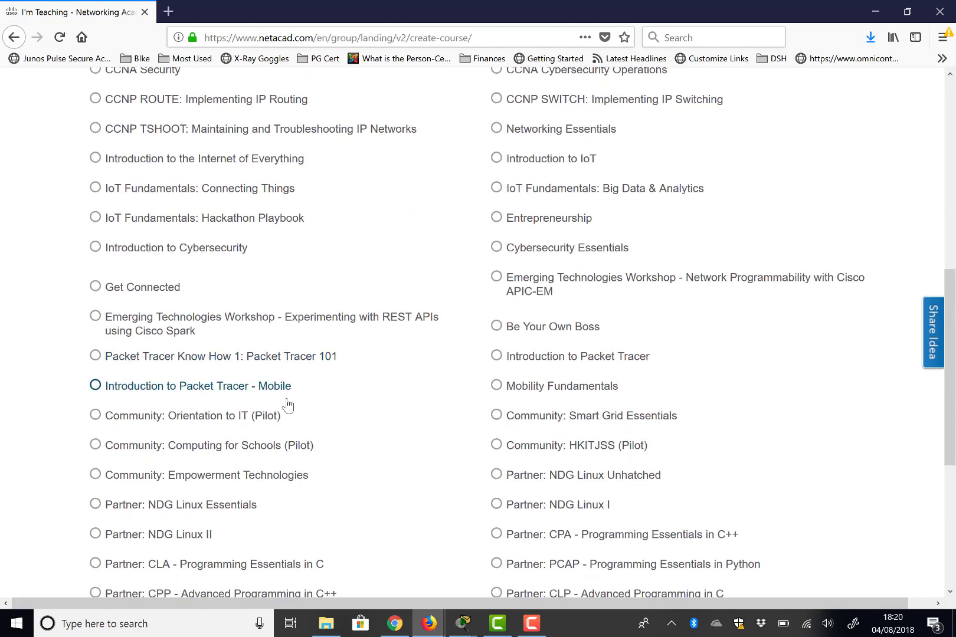
pyautogui.scroll(-2, 165, 434)
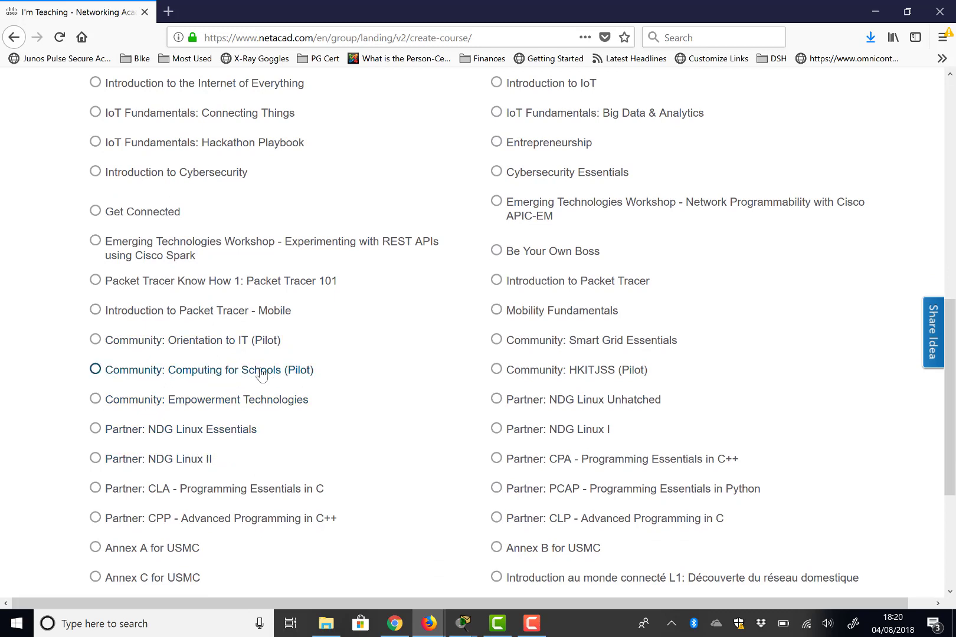
pyautogui.click(95, 369)
pyautogui.scroll(-3, 219, 410)
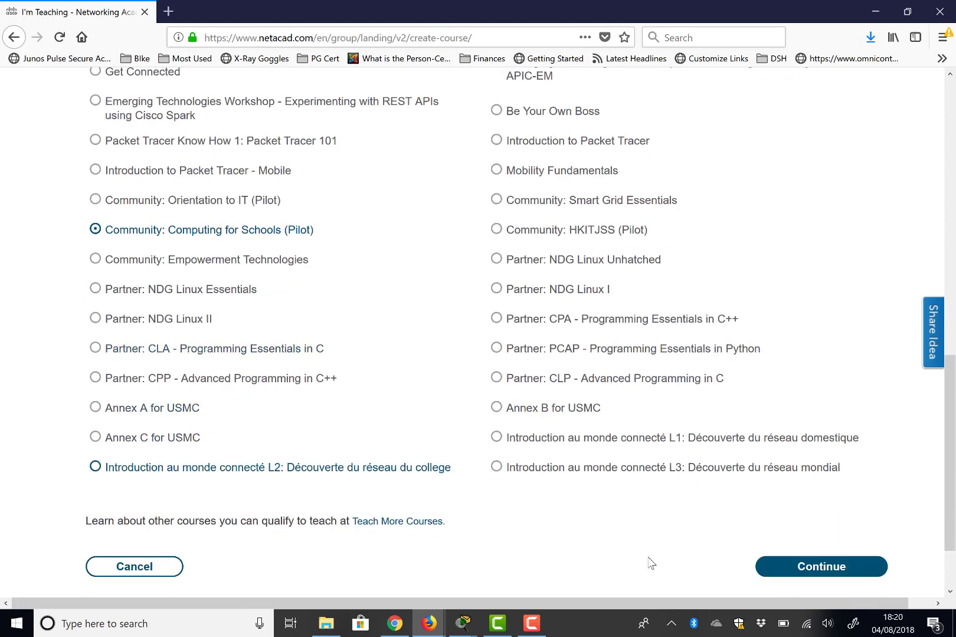
pyautogui.click(784, 570)
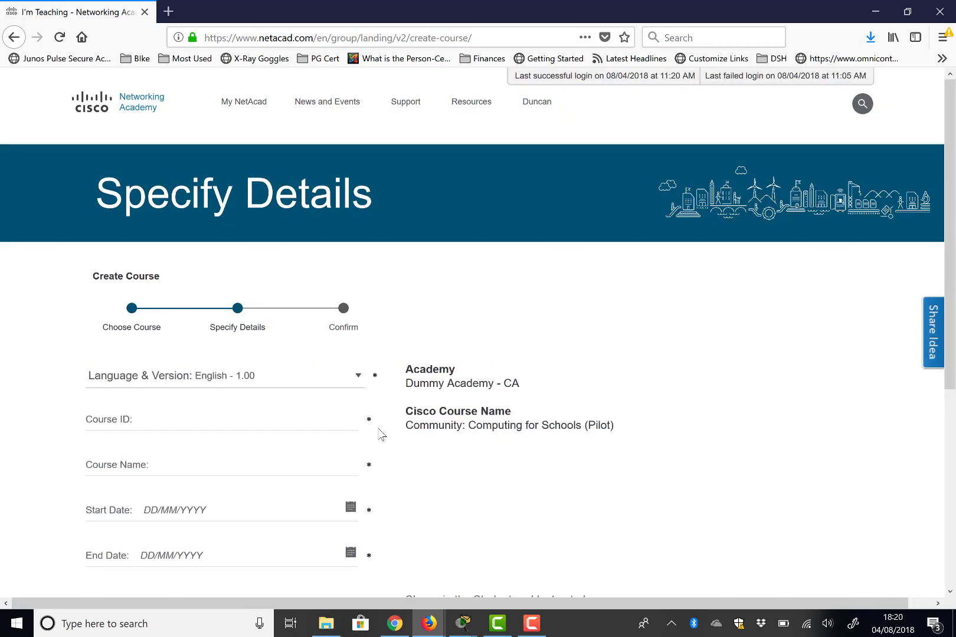
pyautogui.scroll(-3, 380, 435)
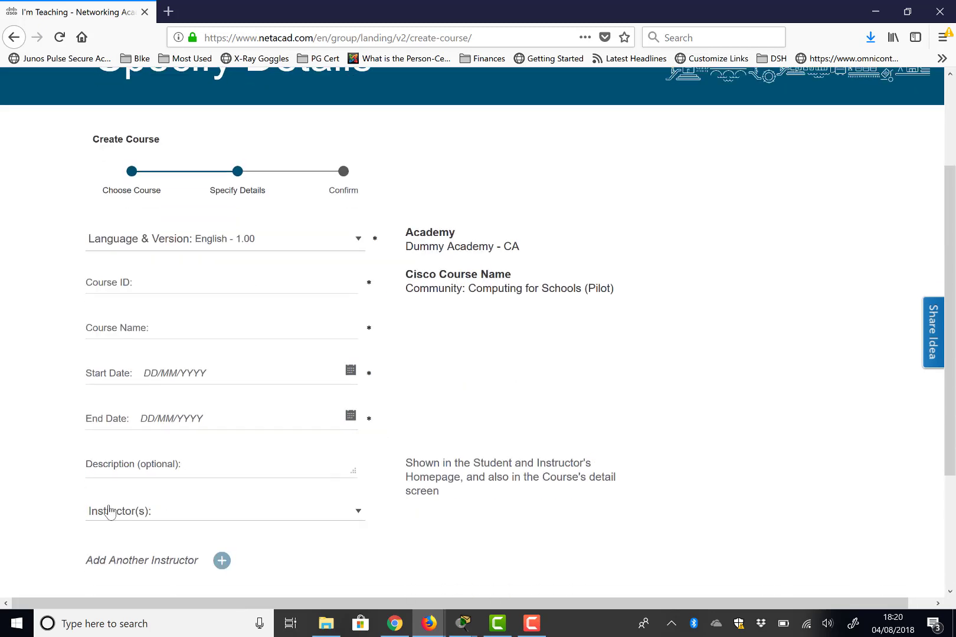
pyautogui.click(361, 518)
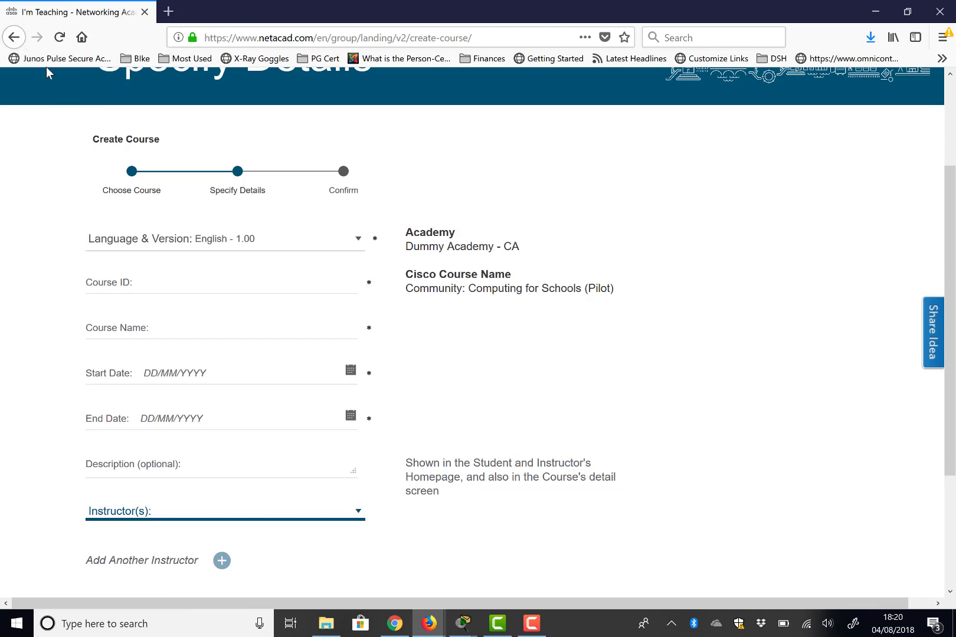
pyautogui.click(14, 38)
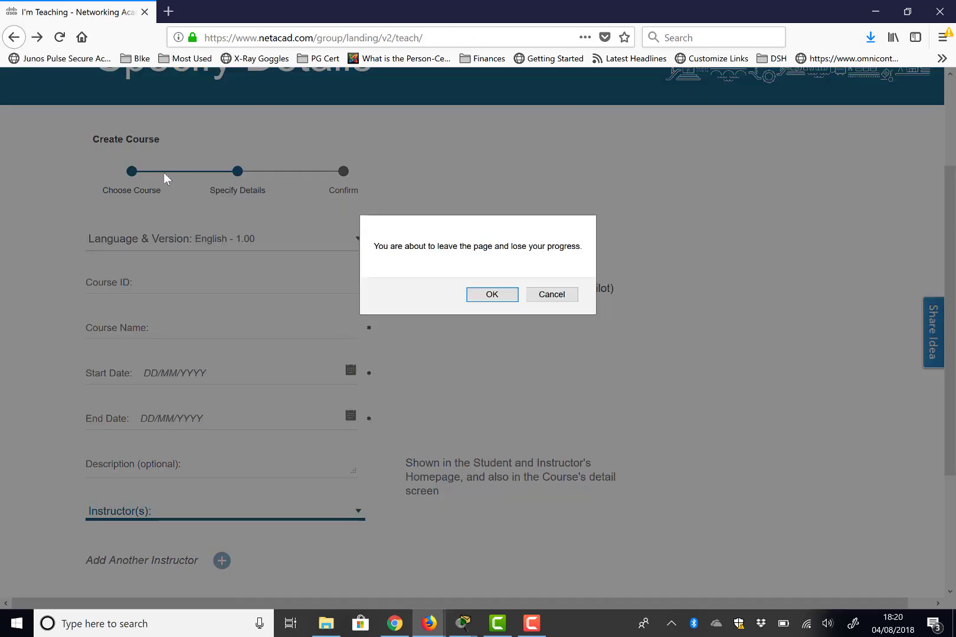
pyautogui.click(492, 295)
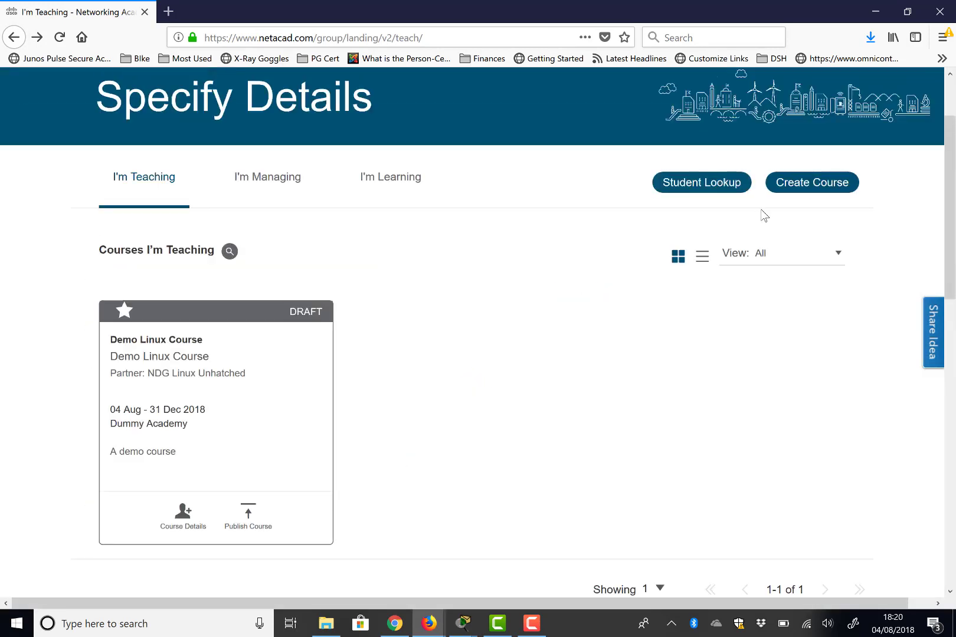
# Step: Start a new Dummy Academy course based on CCNA R&S: Introduction to Networks and proceed to its details
pyautogui.click(804, 184)
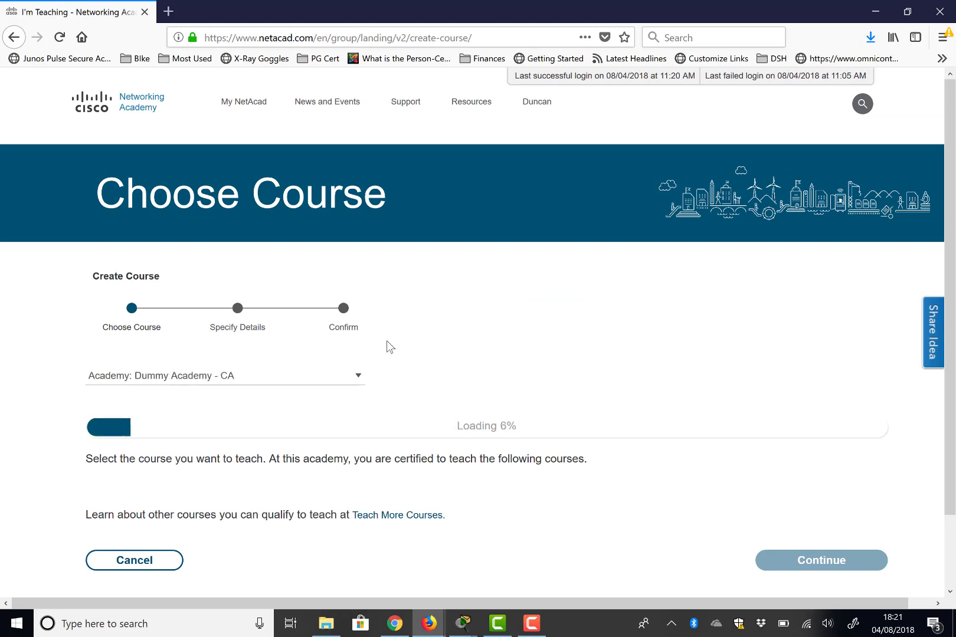
pyautogui.scroll(-1, 387, 347)
pyautogui.click(400, 423)
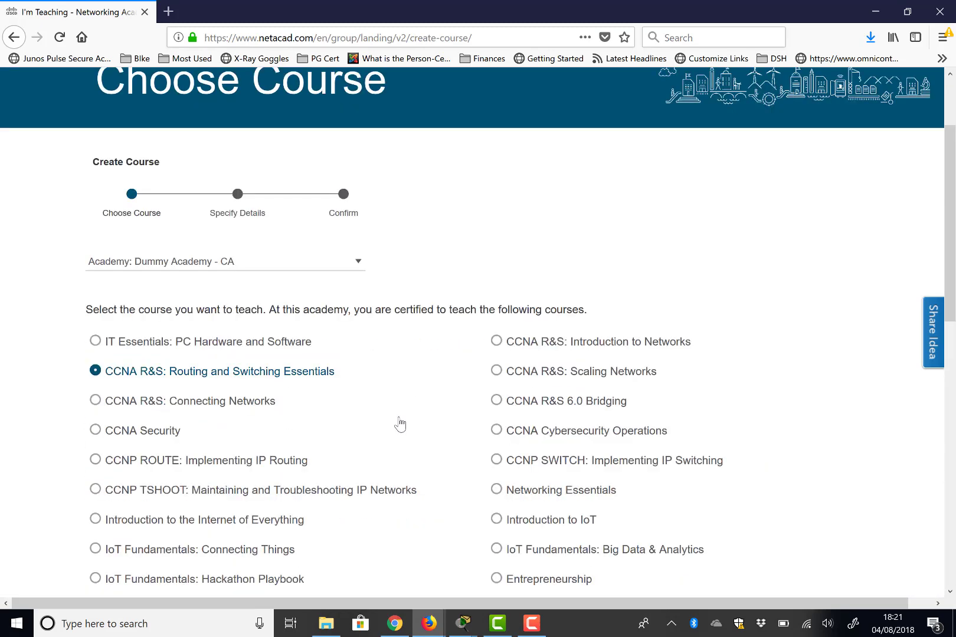
pyautogui.scroll(-1, 399, 423)
pyautogui.click(498, 325)
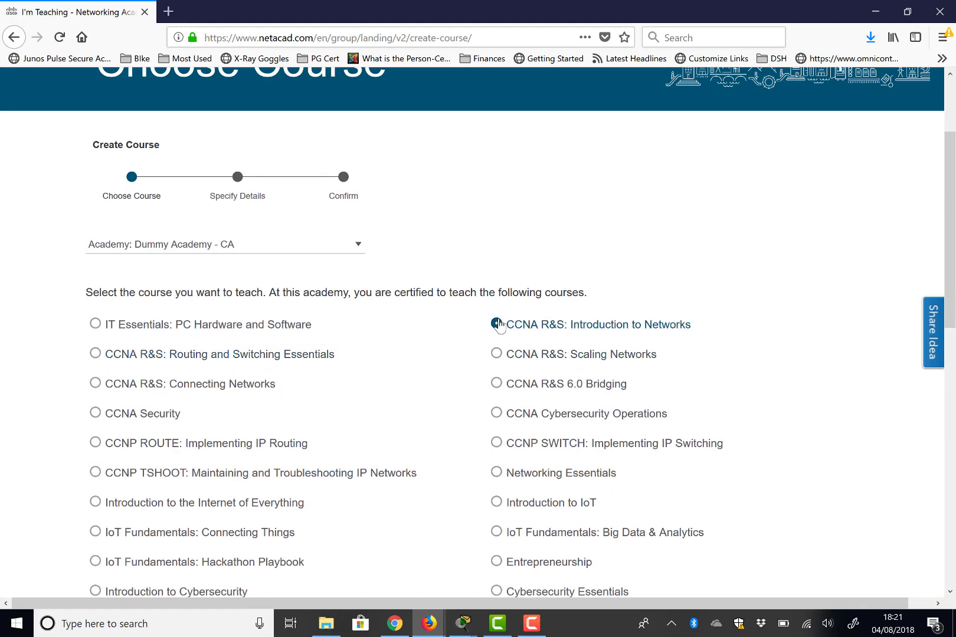
pyautogui.scroll(-10, 498, 326)
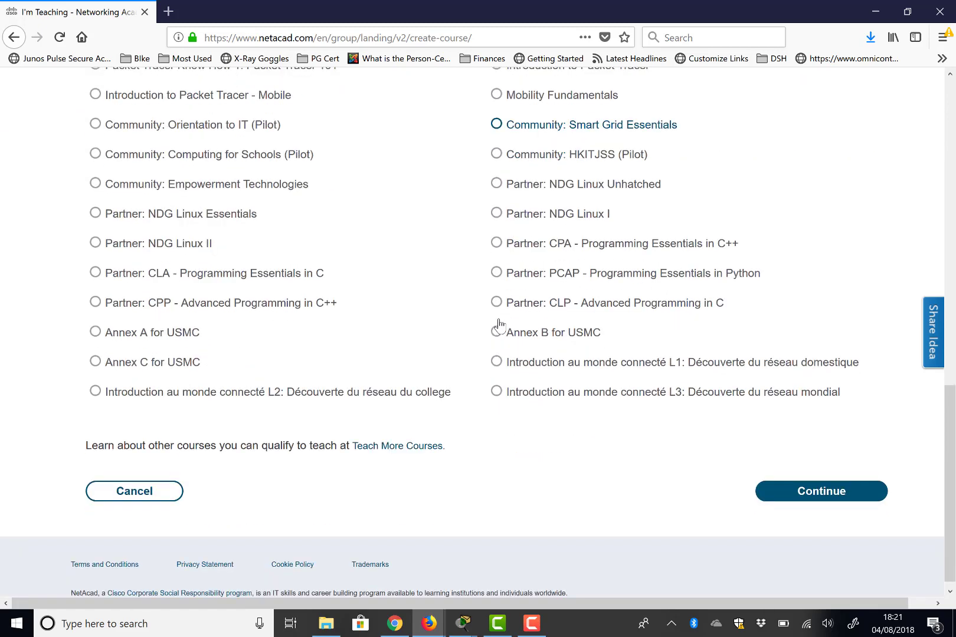
pyautogui.click(809, 491)
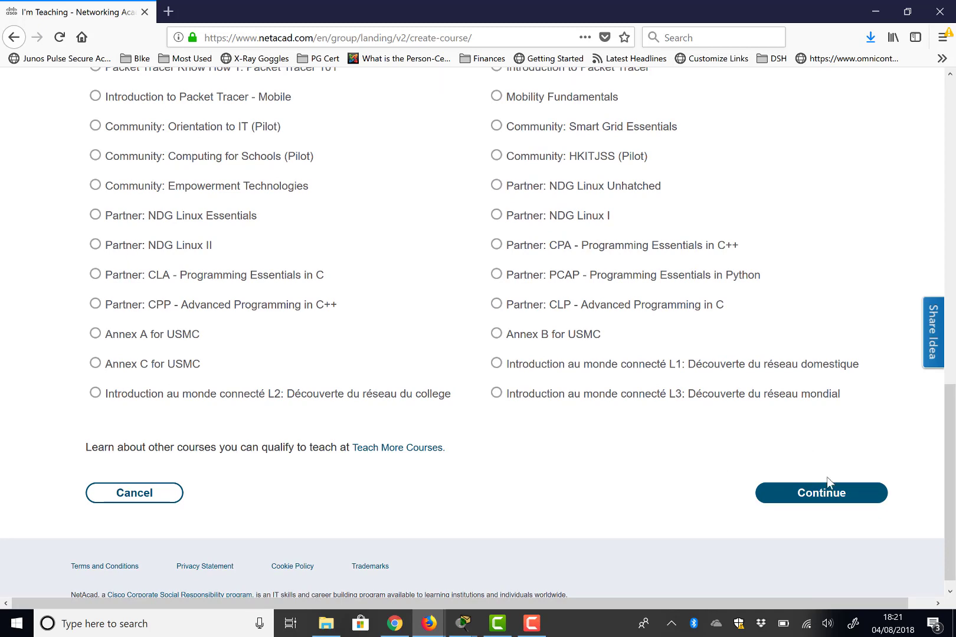
pyautogui.click(818, 492)
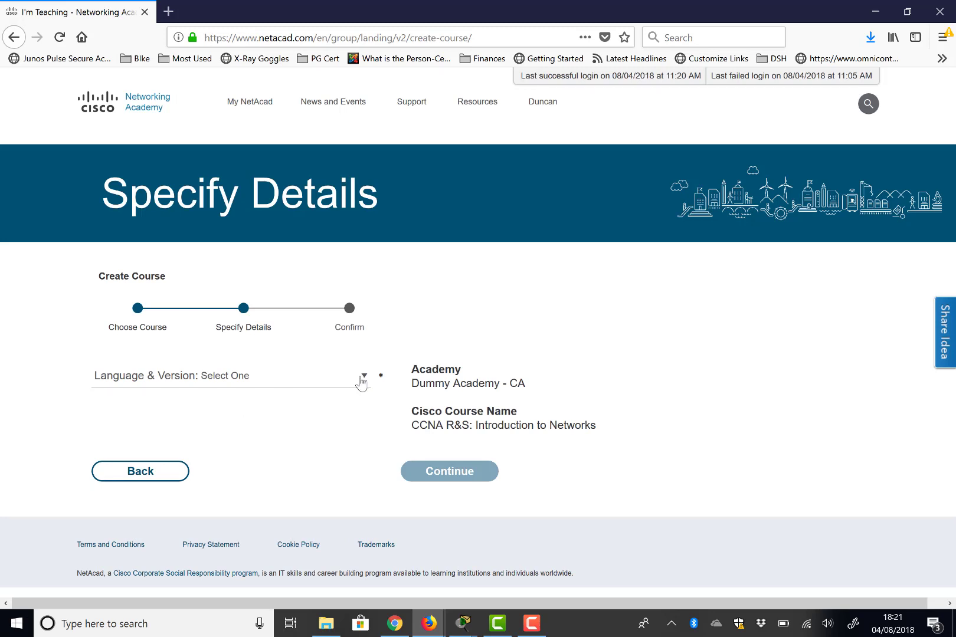
# Step: Set the new course's language and version to English - 6.00 - Assessment Pilot and open the instructor selection
pyautogui.click(363, 380)
pyautogui.click(231, 401)
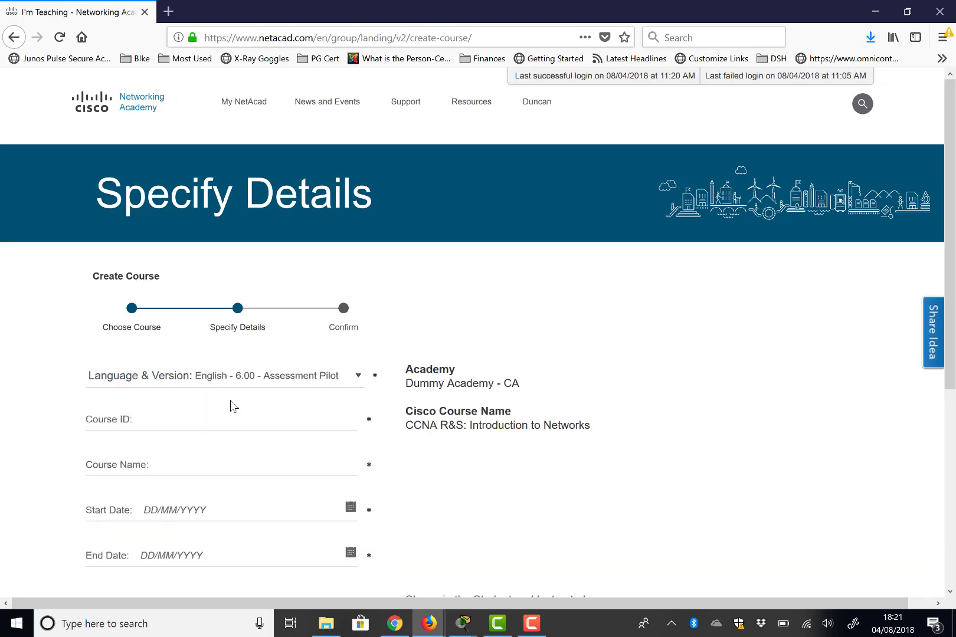
pyautogui.scroll(-5, 230, 401)
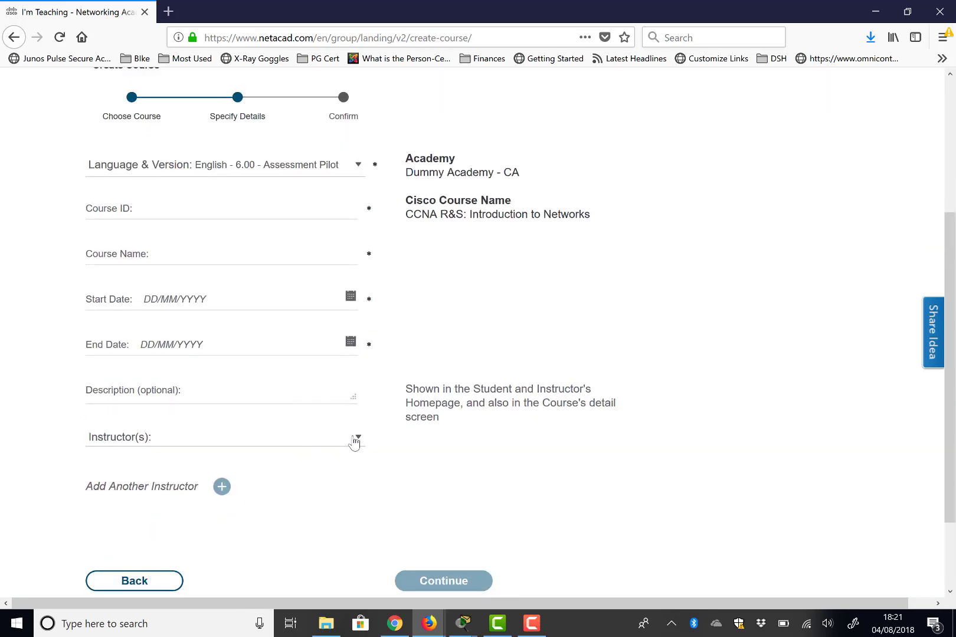
pyautogui.click(354, 442)
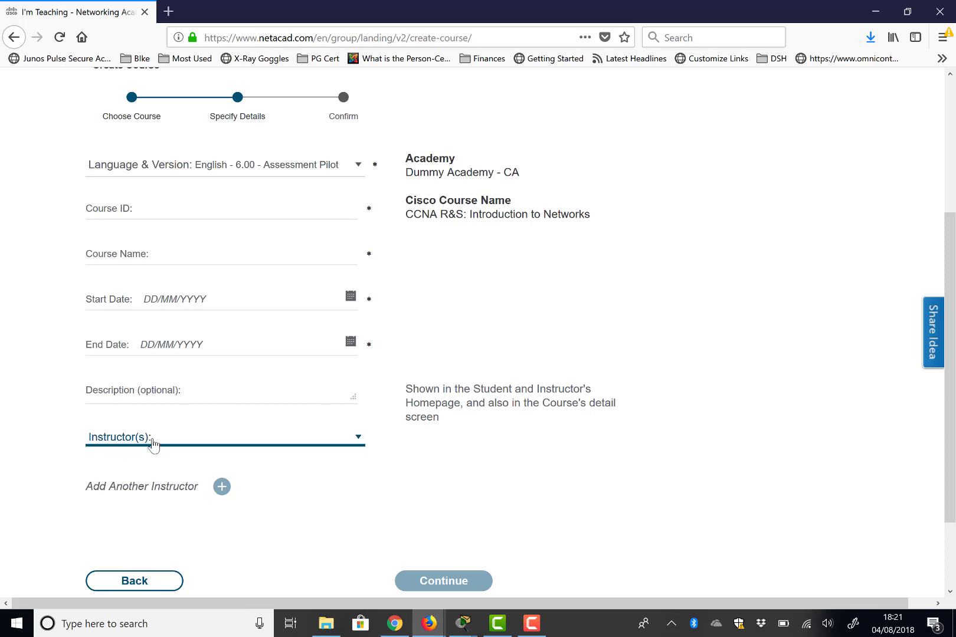
pyautogui.scroll(1, 316, 384)
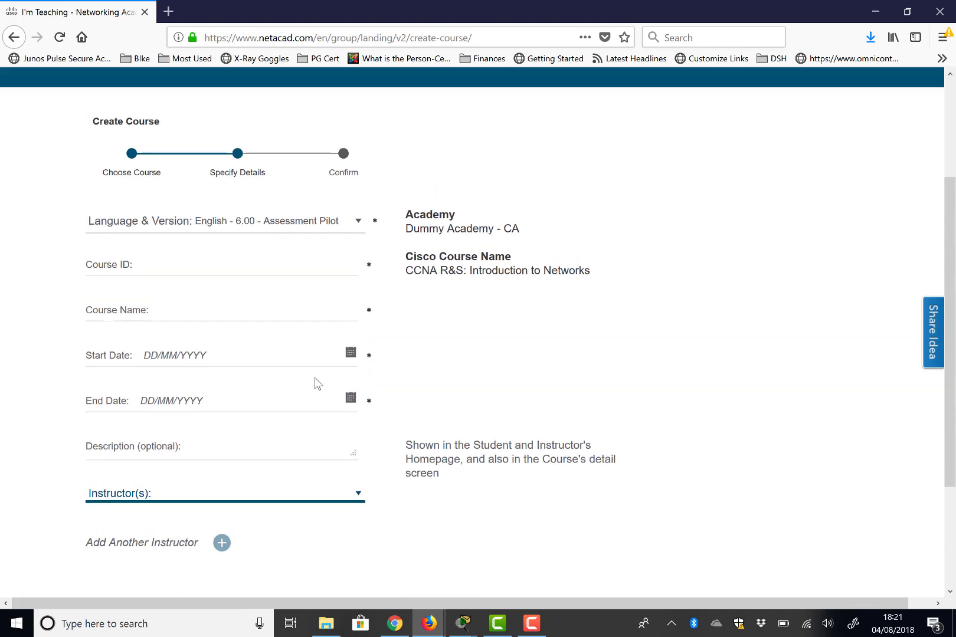
pyautogui.scroll(-2, 393, 460)
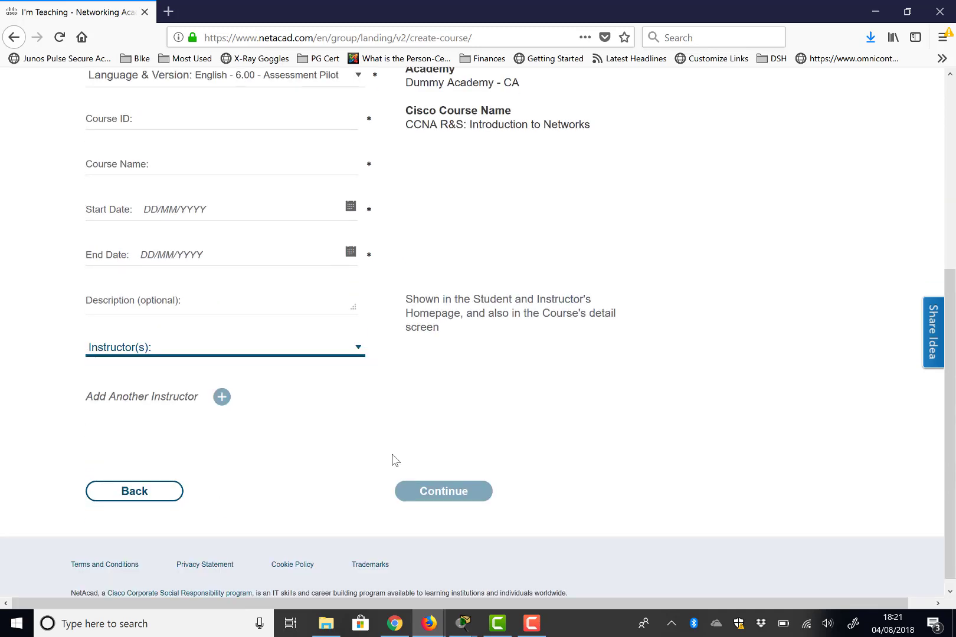